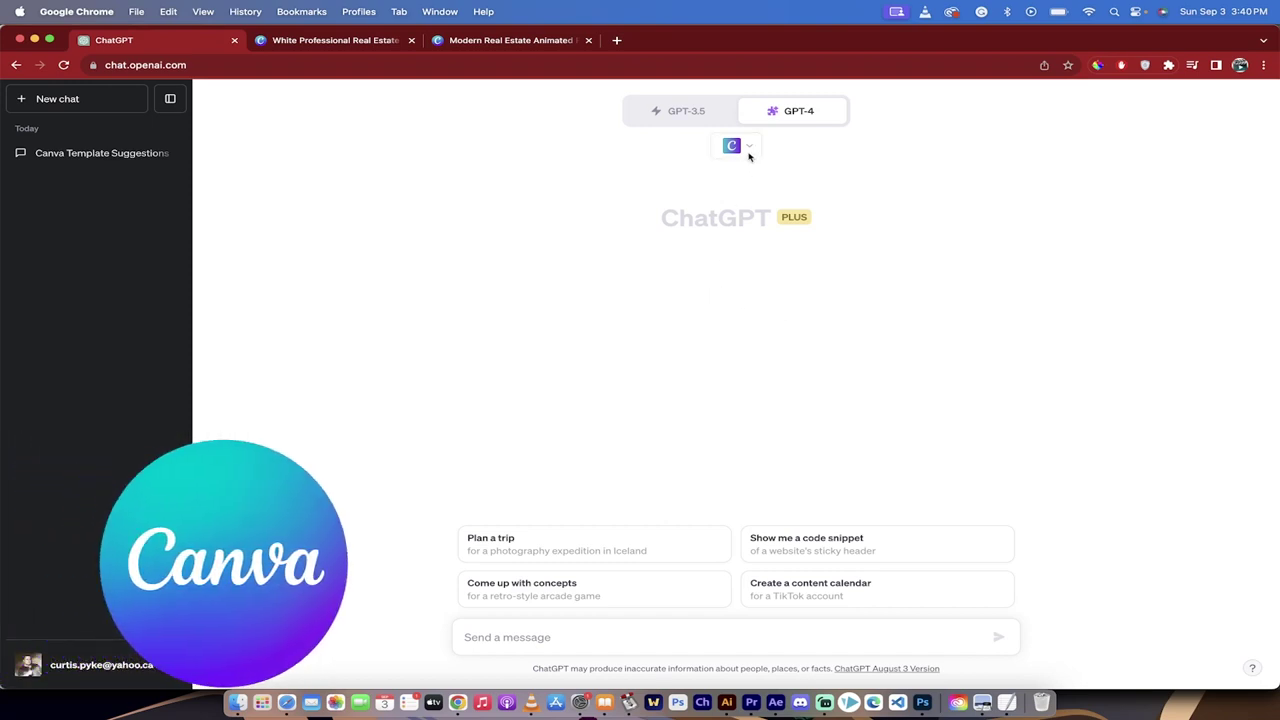
Show the enabled plugins list to check that Canva is ticked.
click(749, 147)
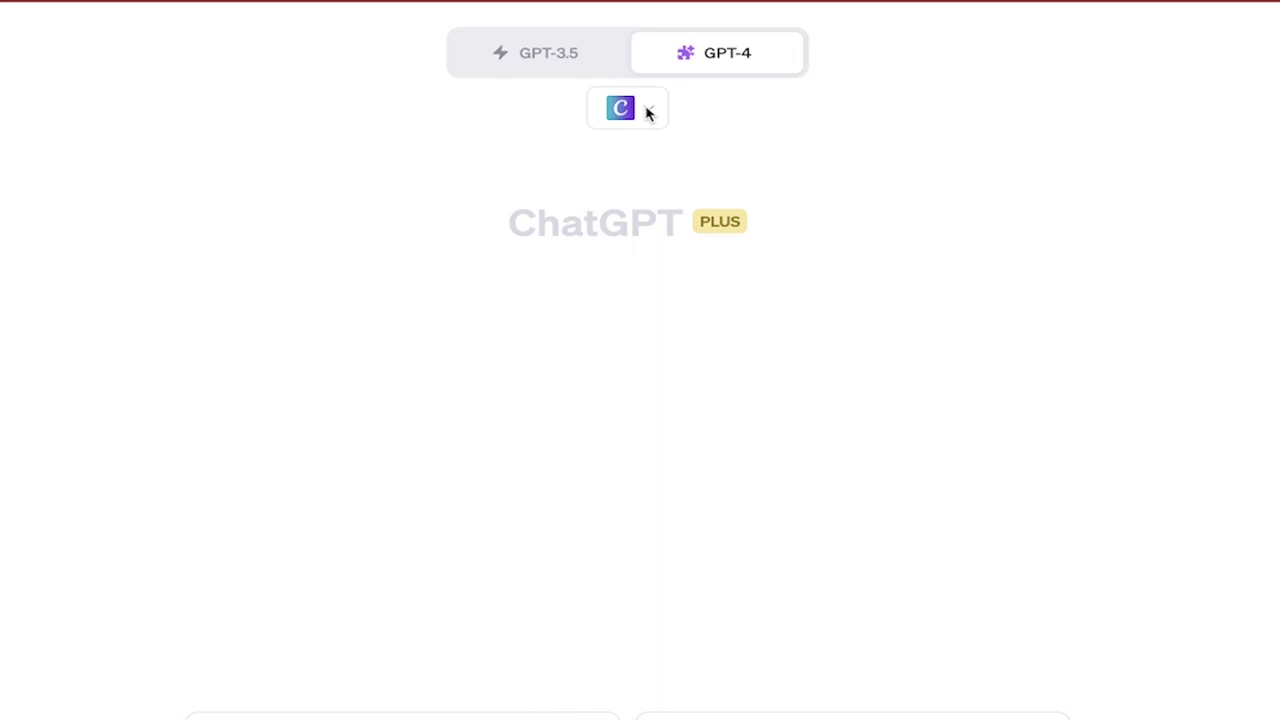
Uninstall the Canva plugin from the Installed list in the plugin store.
click(637, 107)
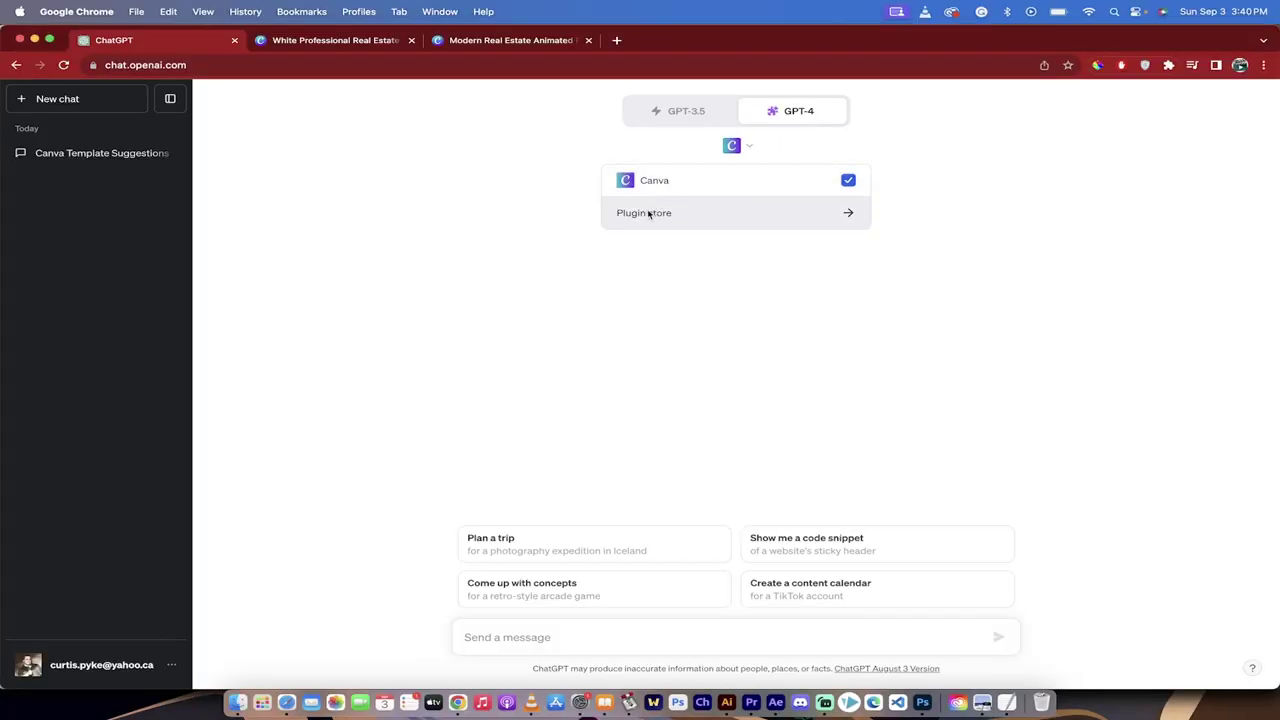
click(652, 212)
click(363, 244)
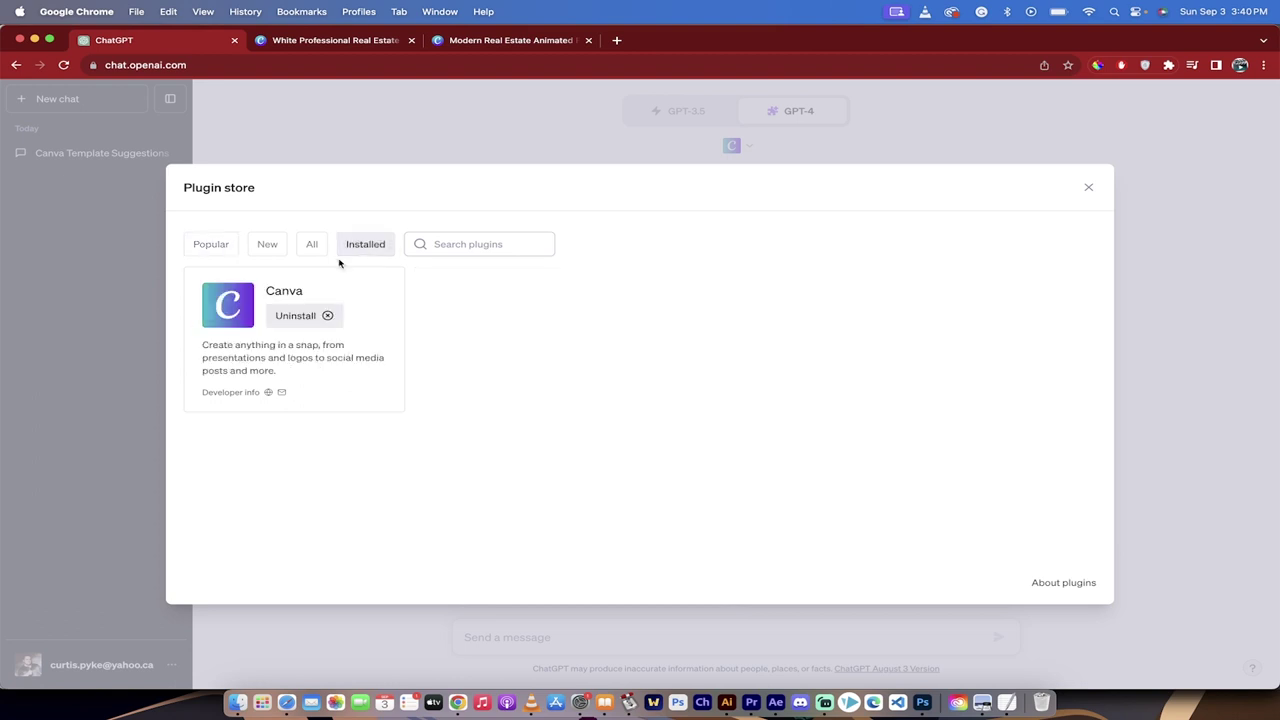
click(290, 314)
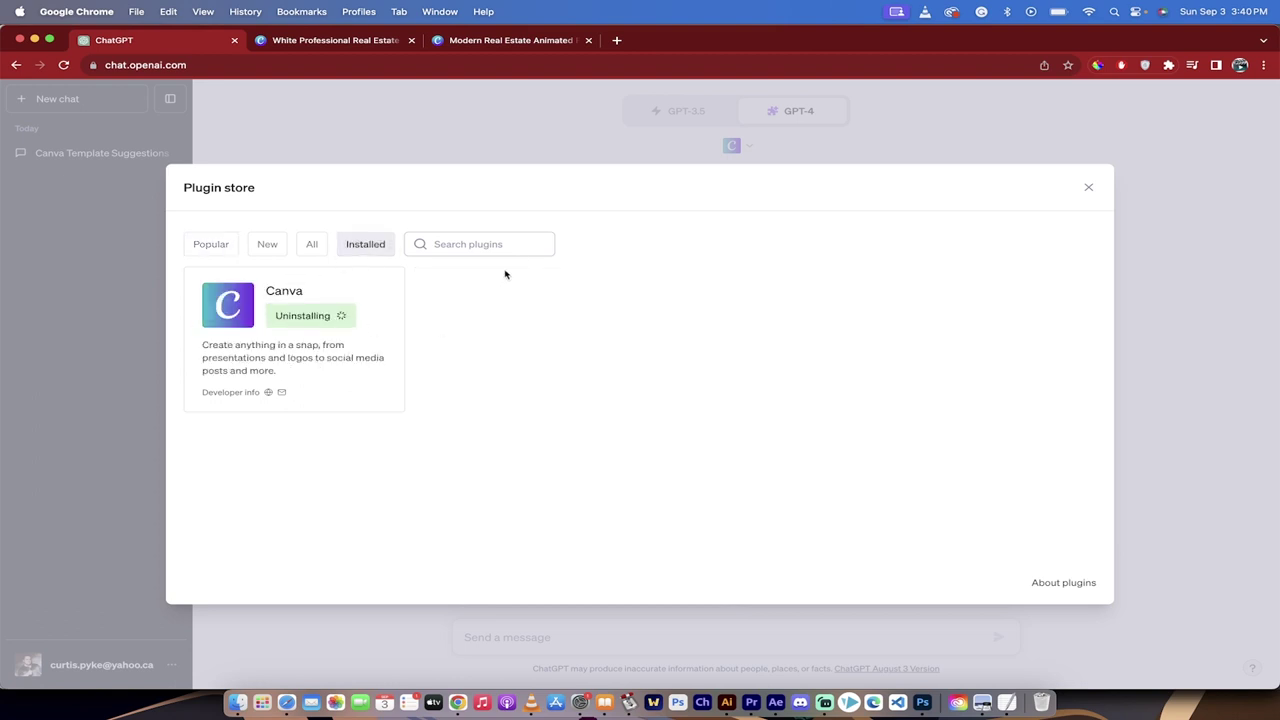
click(1088, 187)
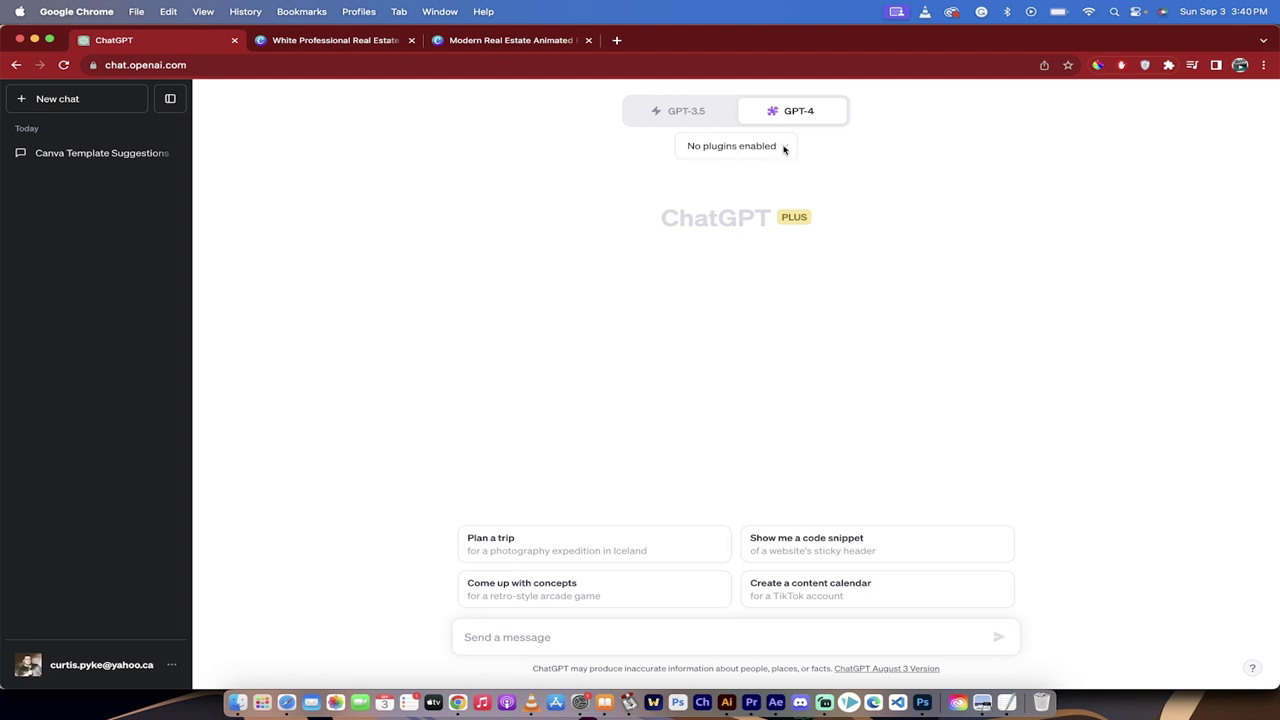
Search the plugin store for 'canva' and reinstall the Canva plugin.
click(783, 147)
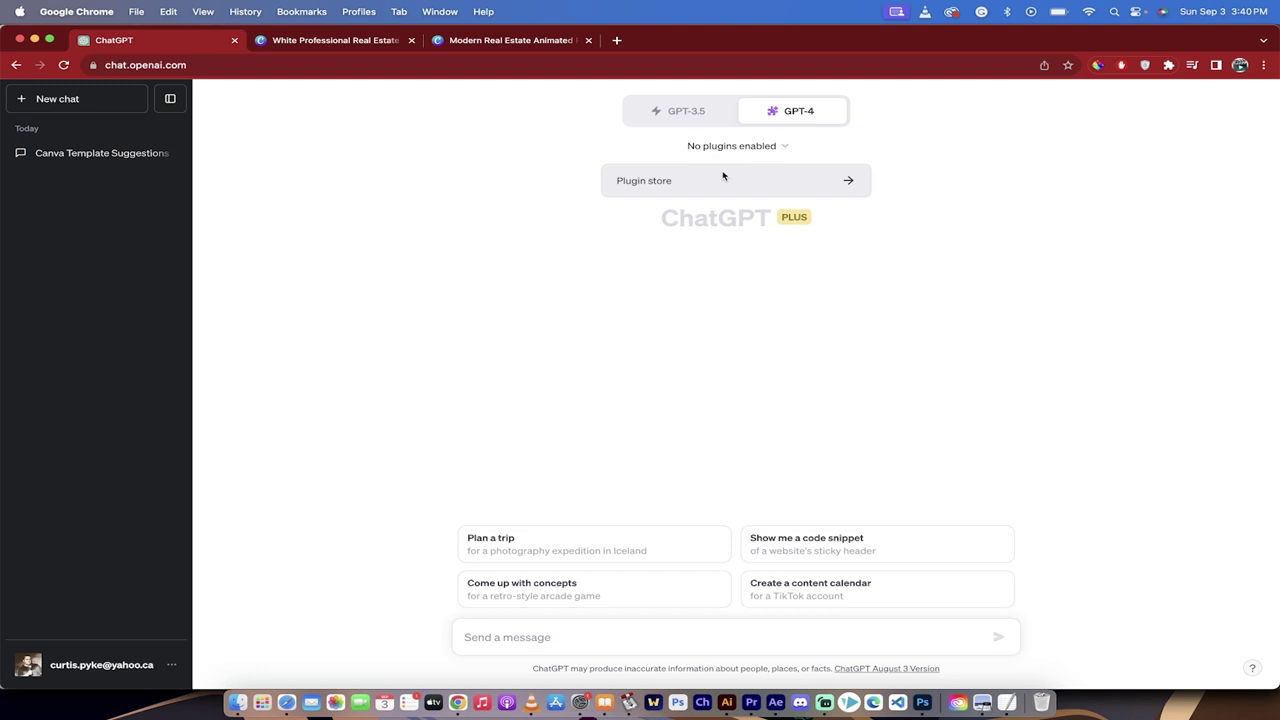
click(684, 185)
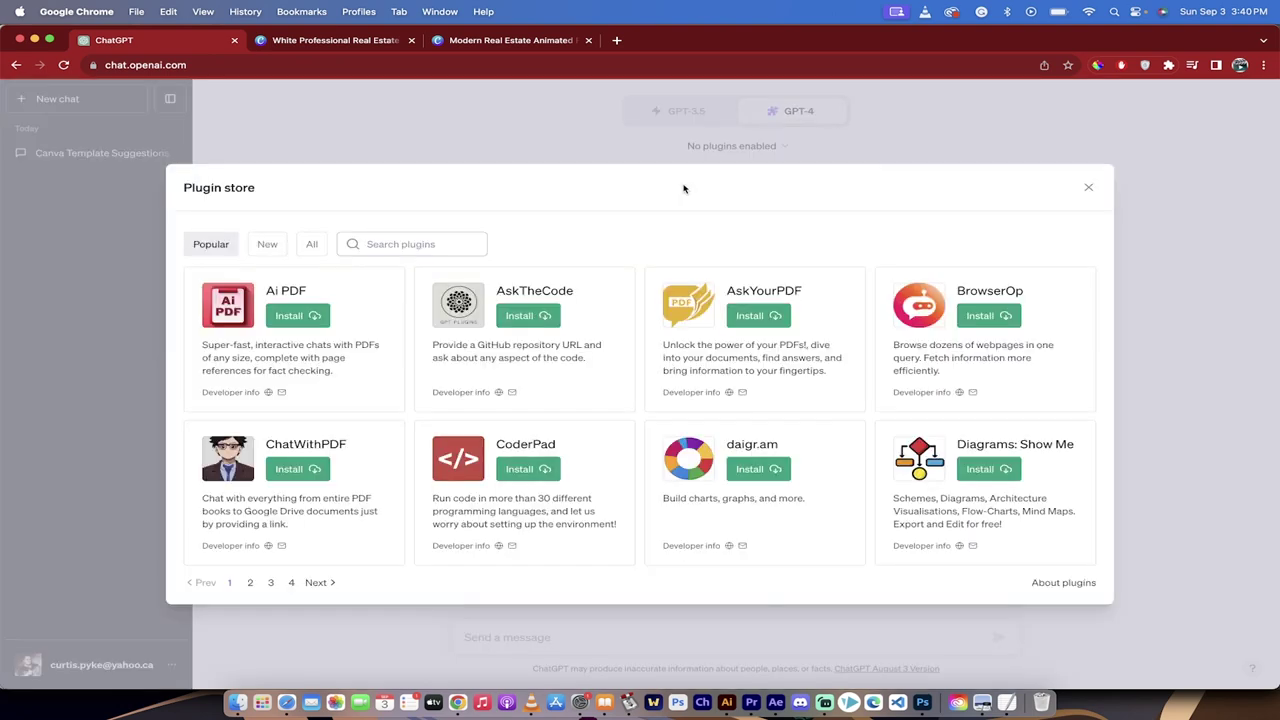
click(412, 244)
text(canva)
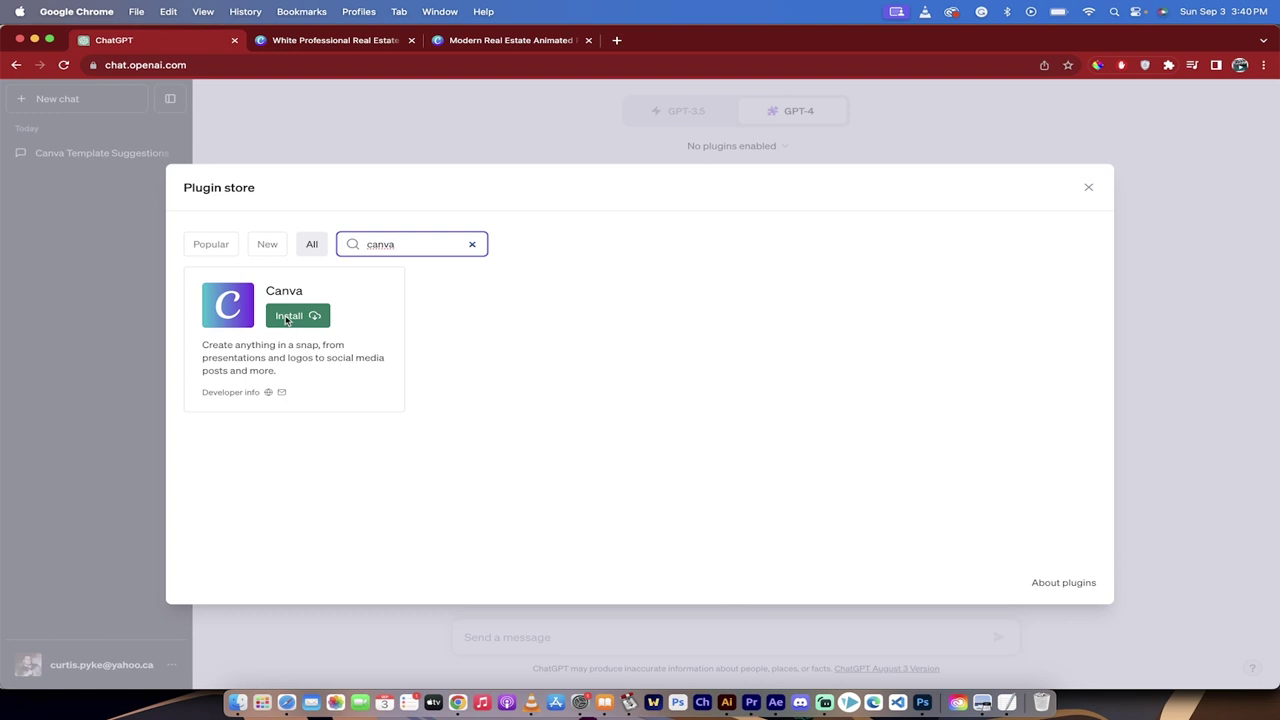
click(287, 316)
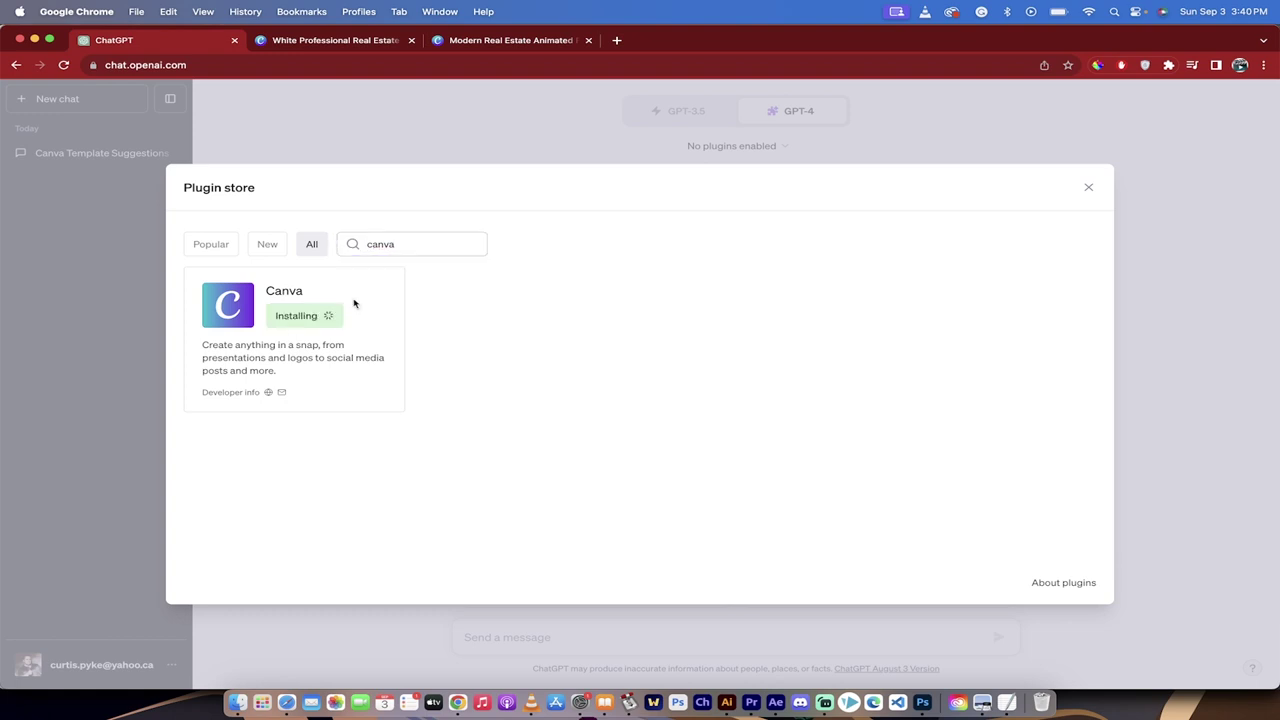
click(1215, 425)
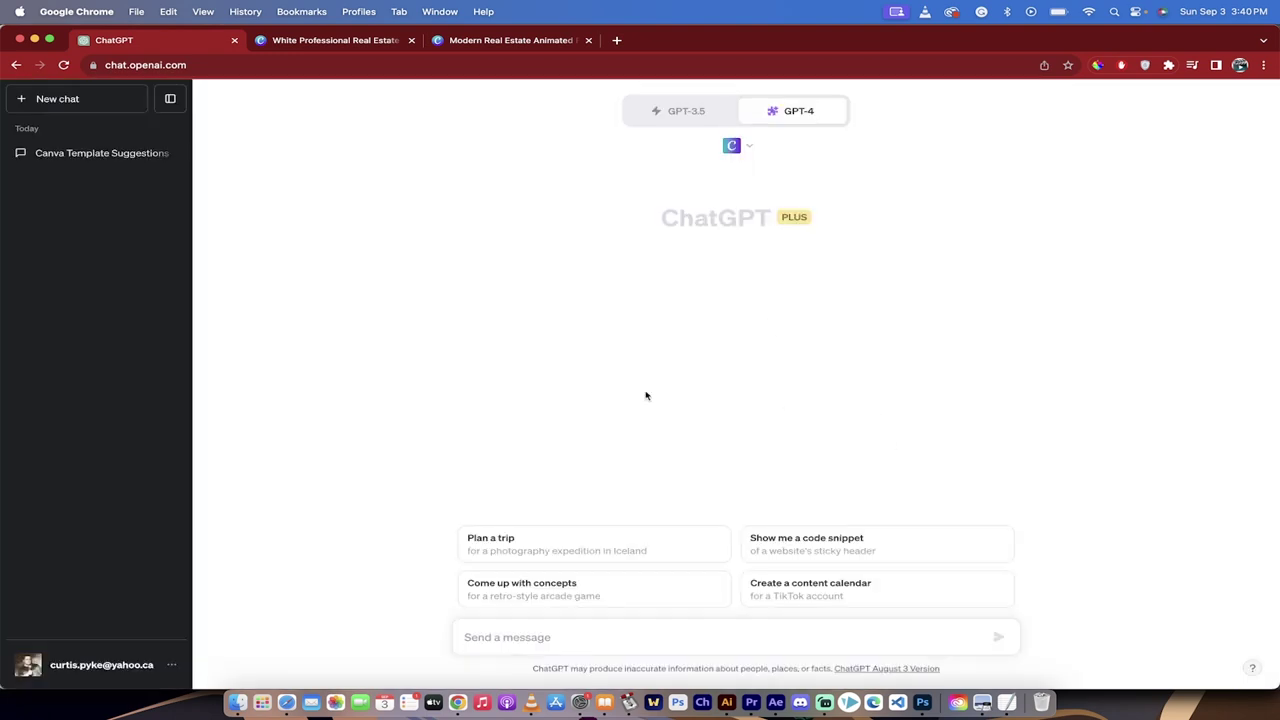
Ask ChatGPT 'How do I use this plugin?'.
click(495, 637)
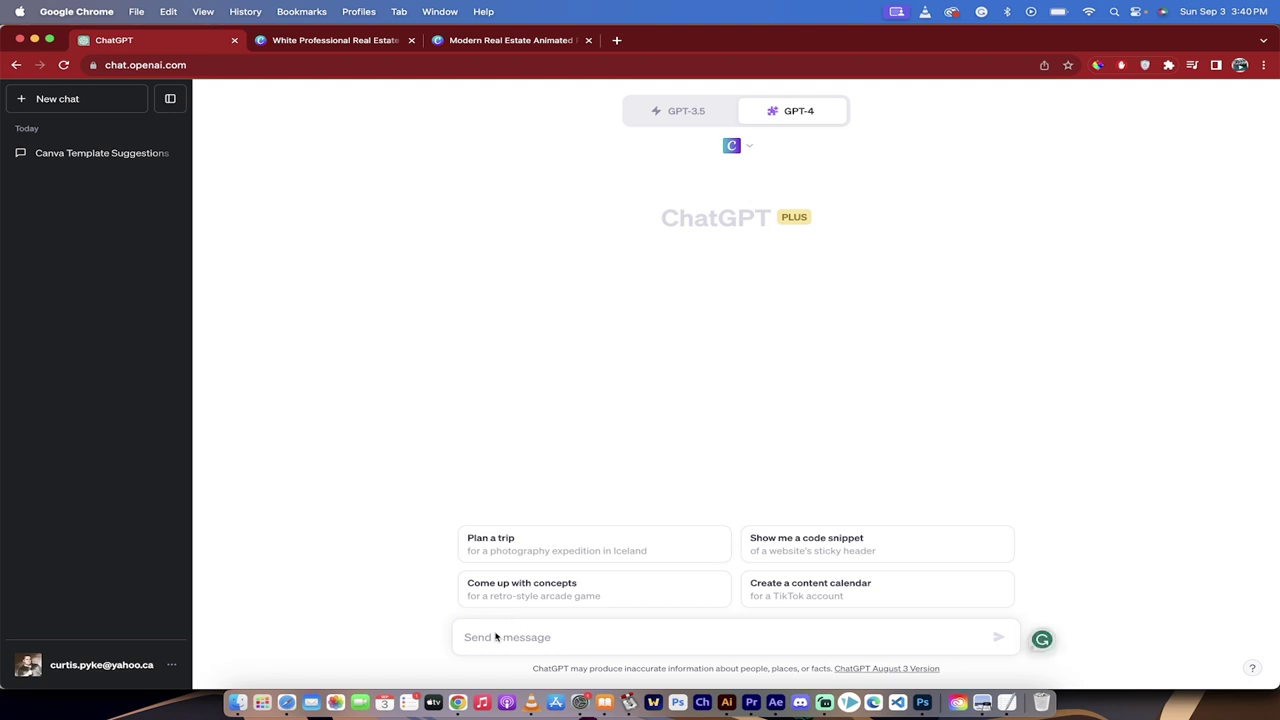
text(How doI)
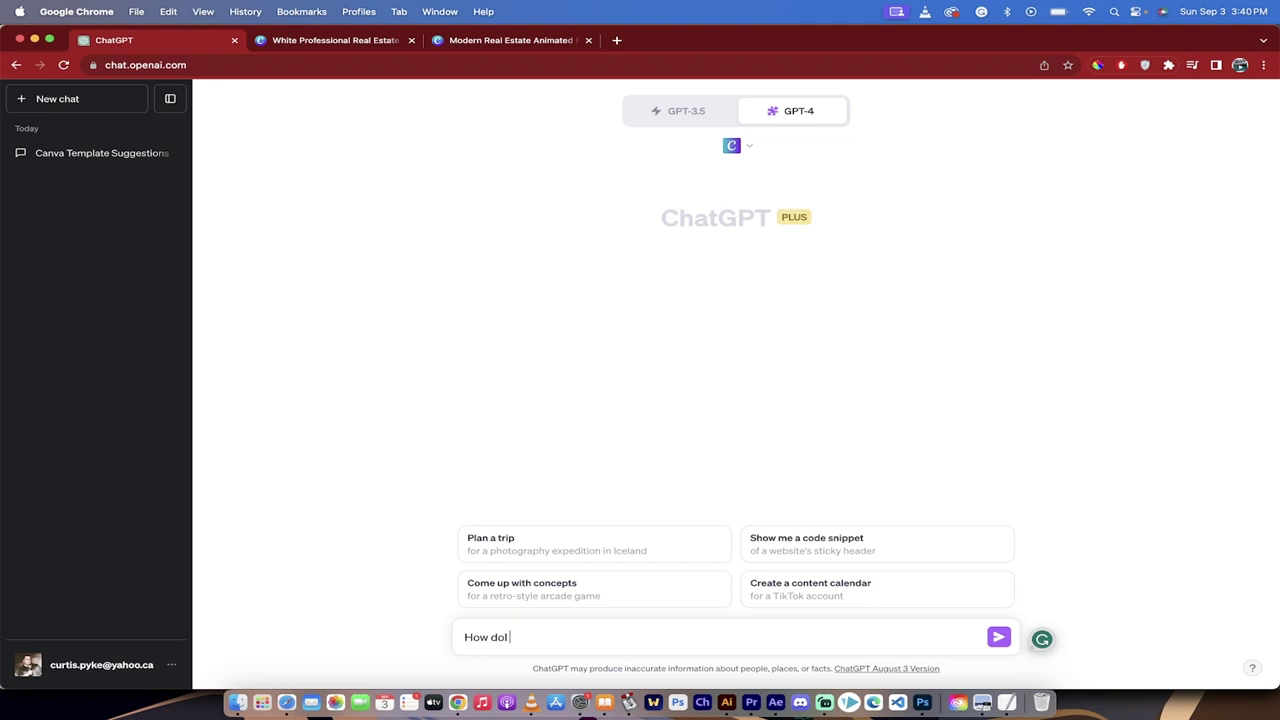
text( use th)
text( use this plu)
text(?)
key(Return)
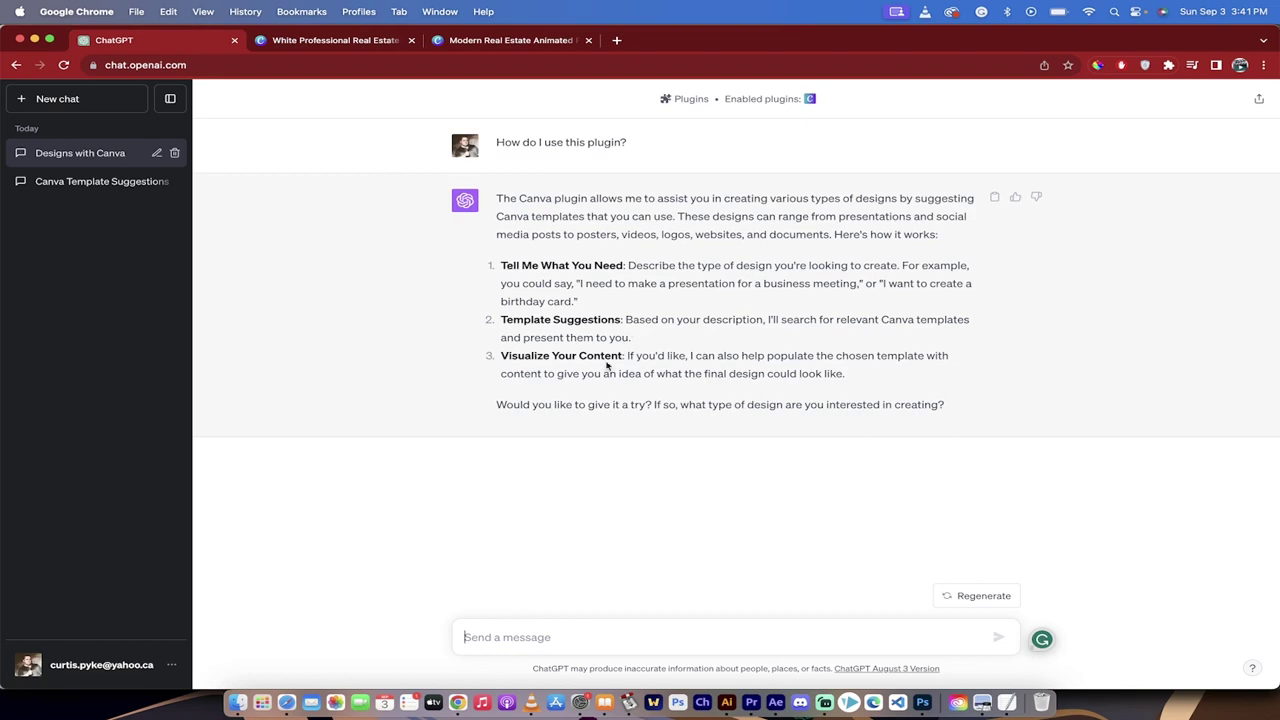
Compare both Canva designs, replay the animated real estate video, then close its tab.
click(338, 41)
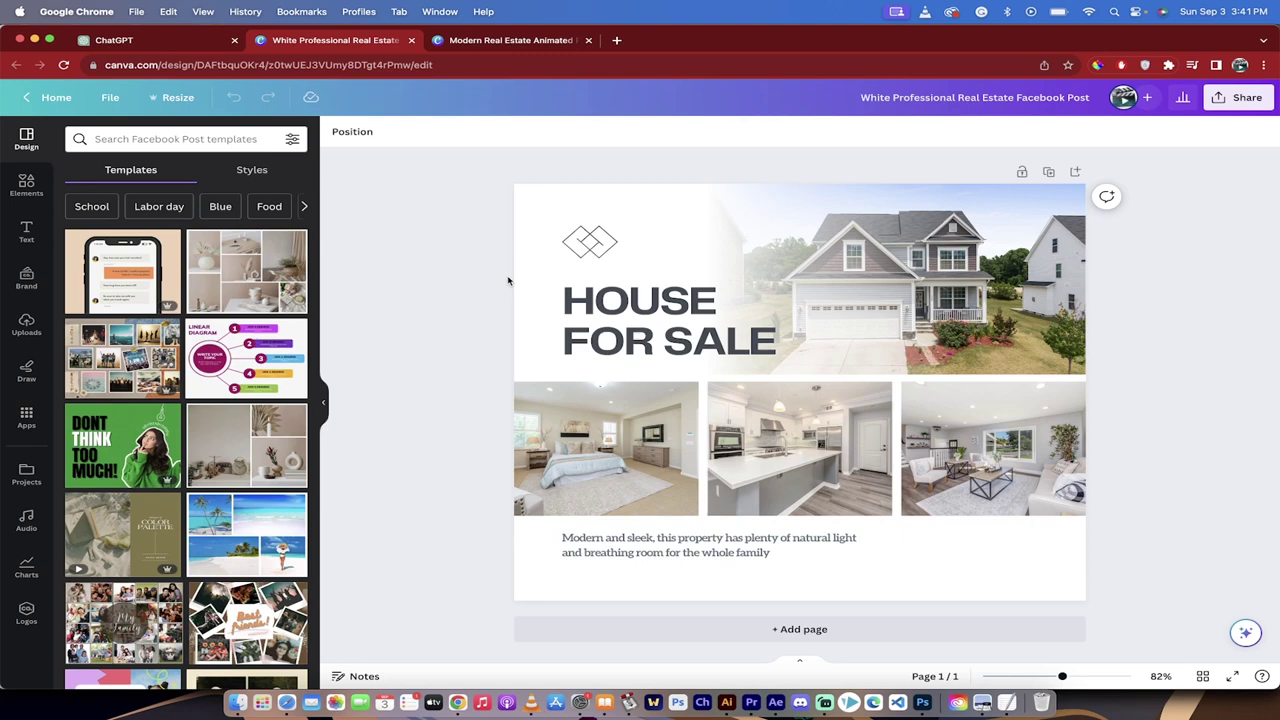
click(476, 44)
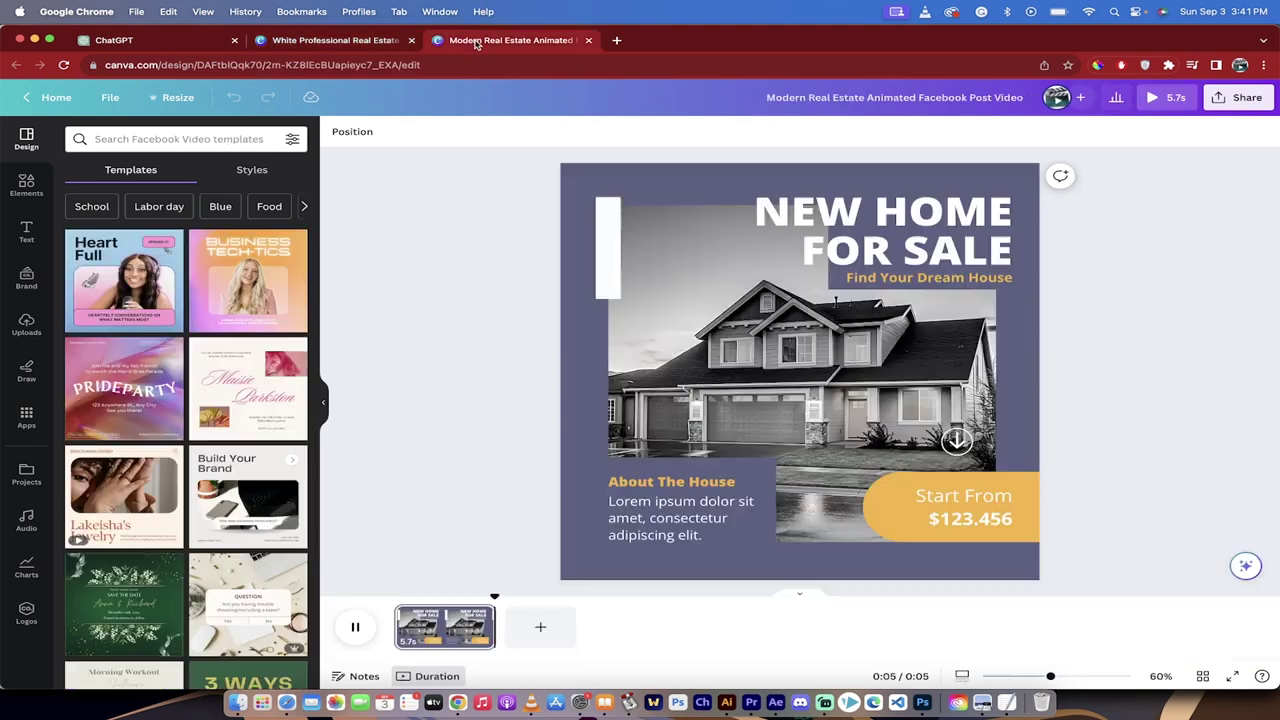
click(355, 627)
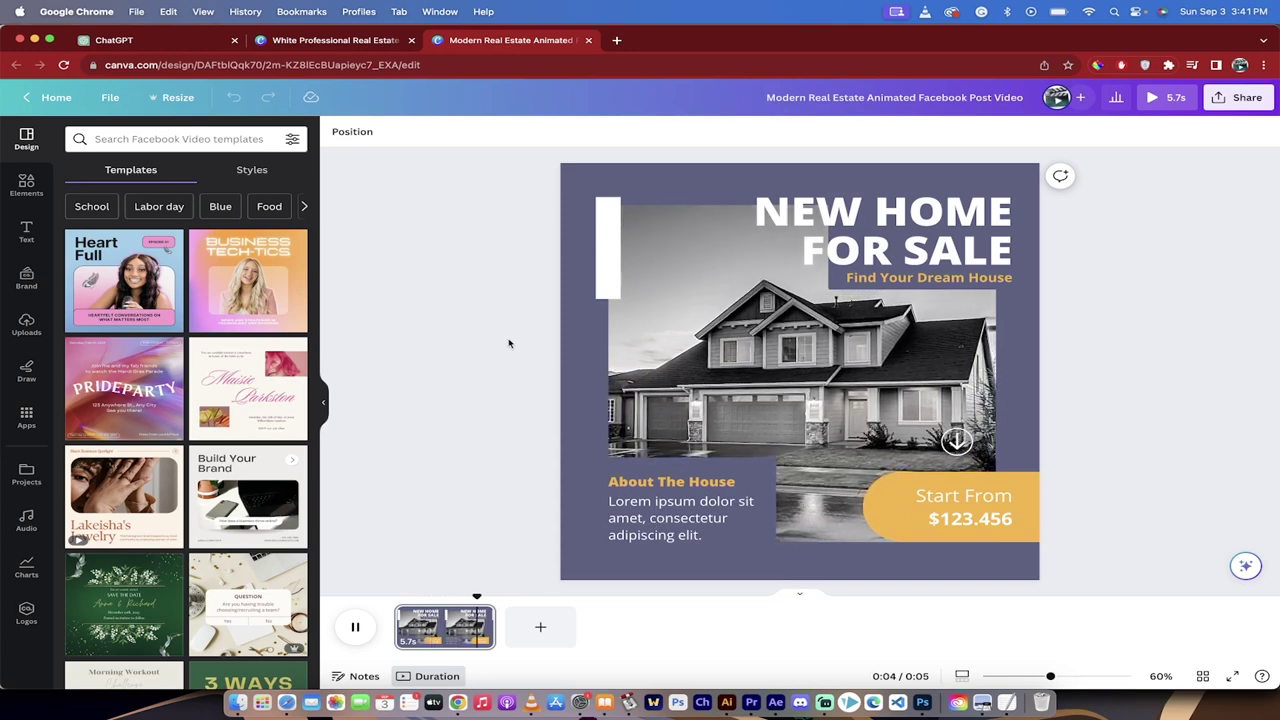
click(588, 40)
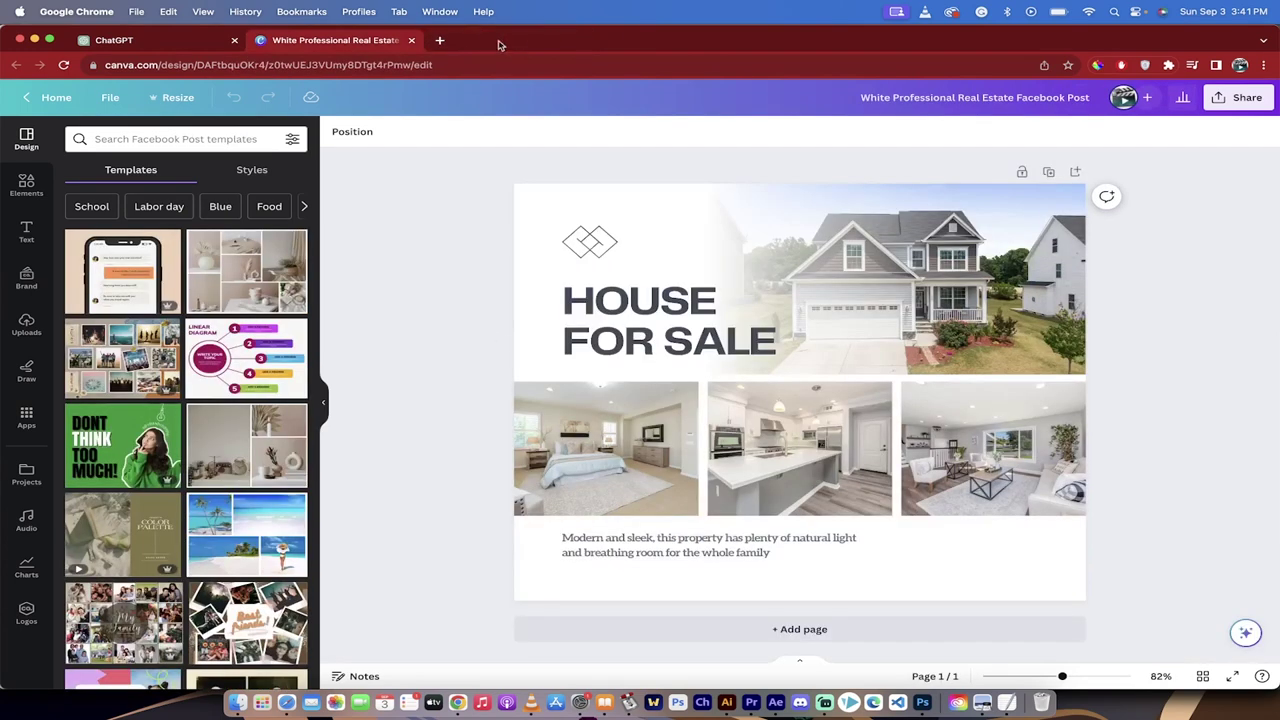
Close the White Professional design and send 'create a youtube video for a real estate company'.
click(410, 40)
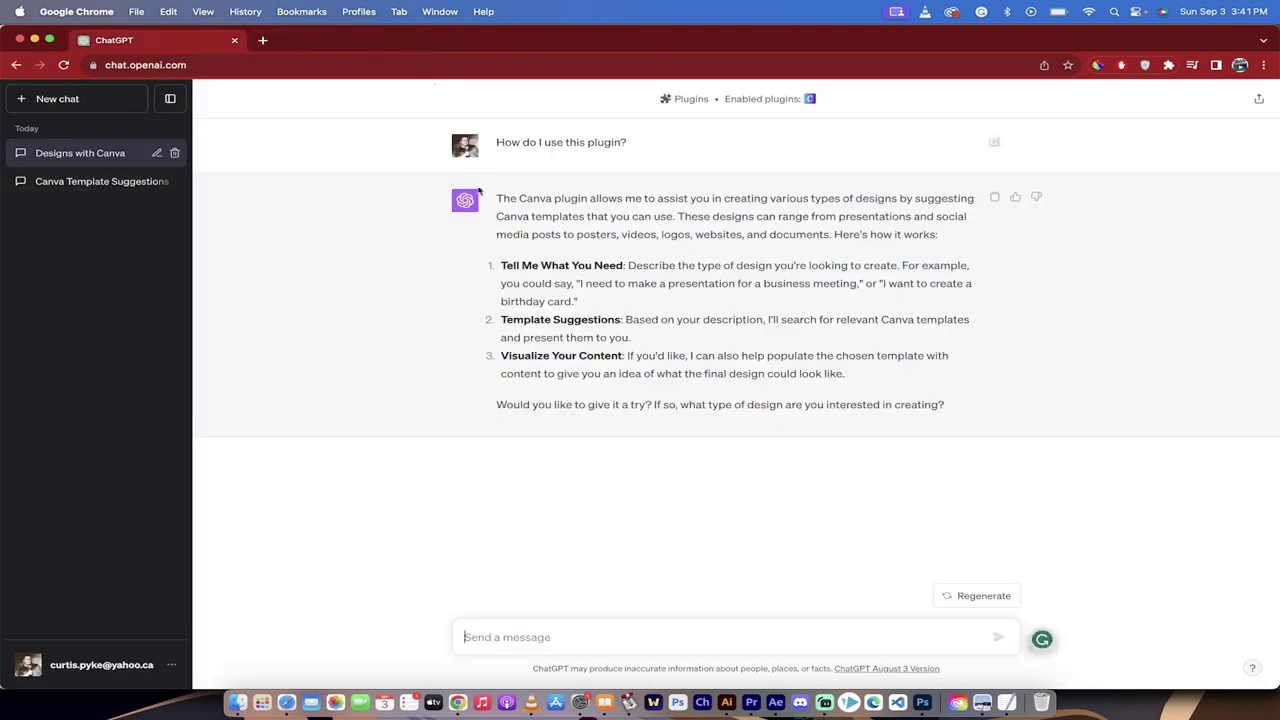
click(533, 643)
text(create a )
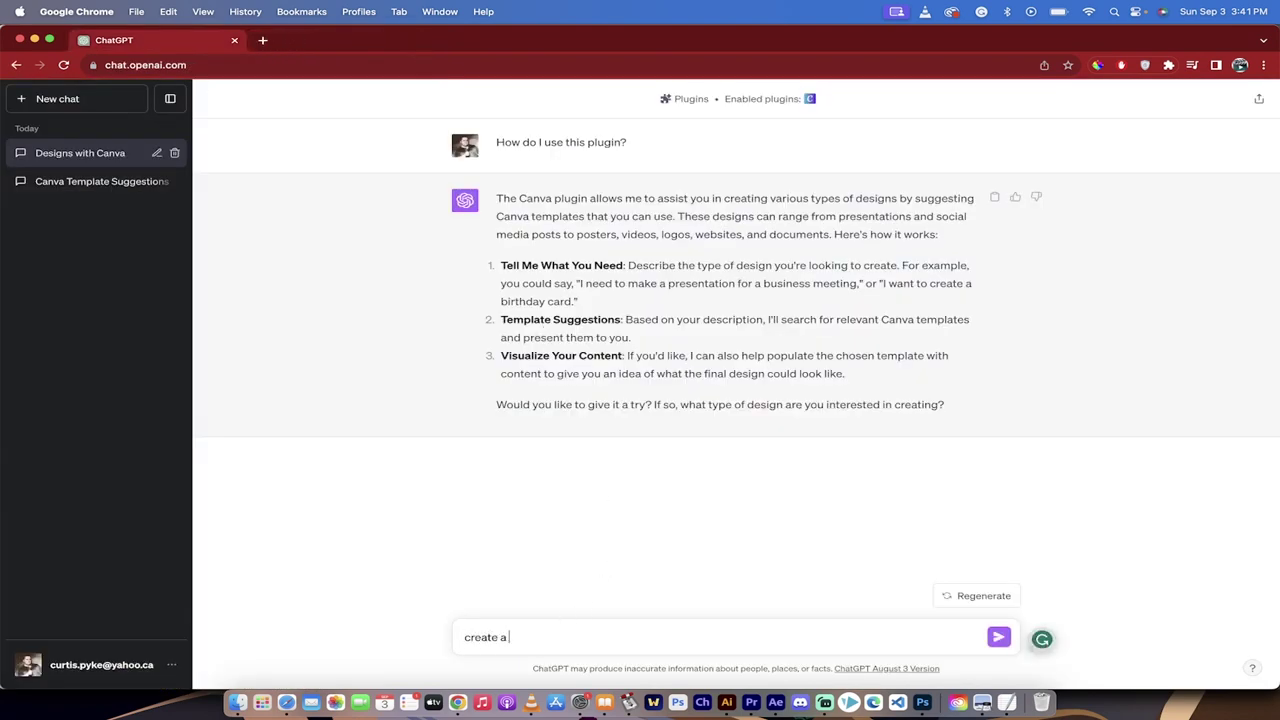
text(youtube video)
text( for a)
text( real estate company)
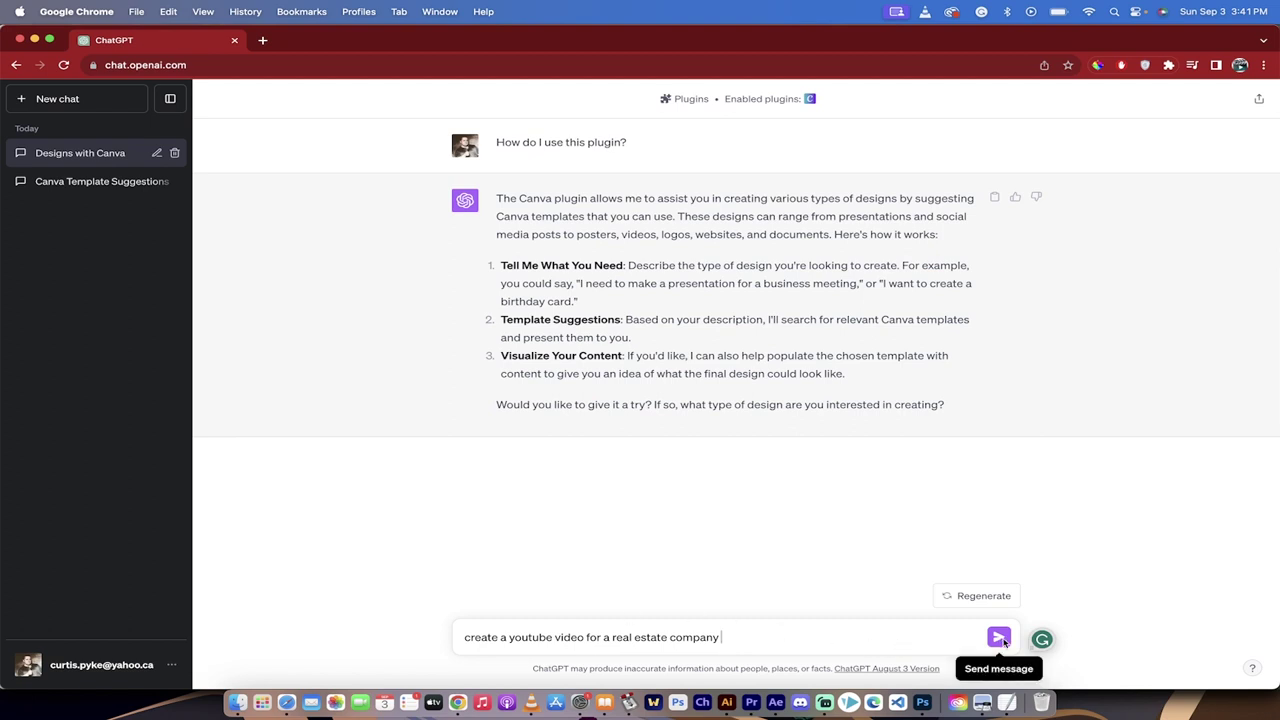
click(999, 638)
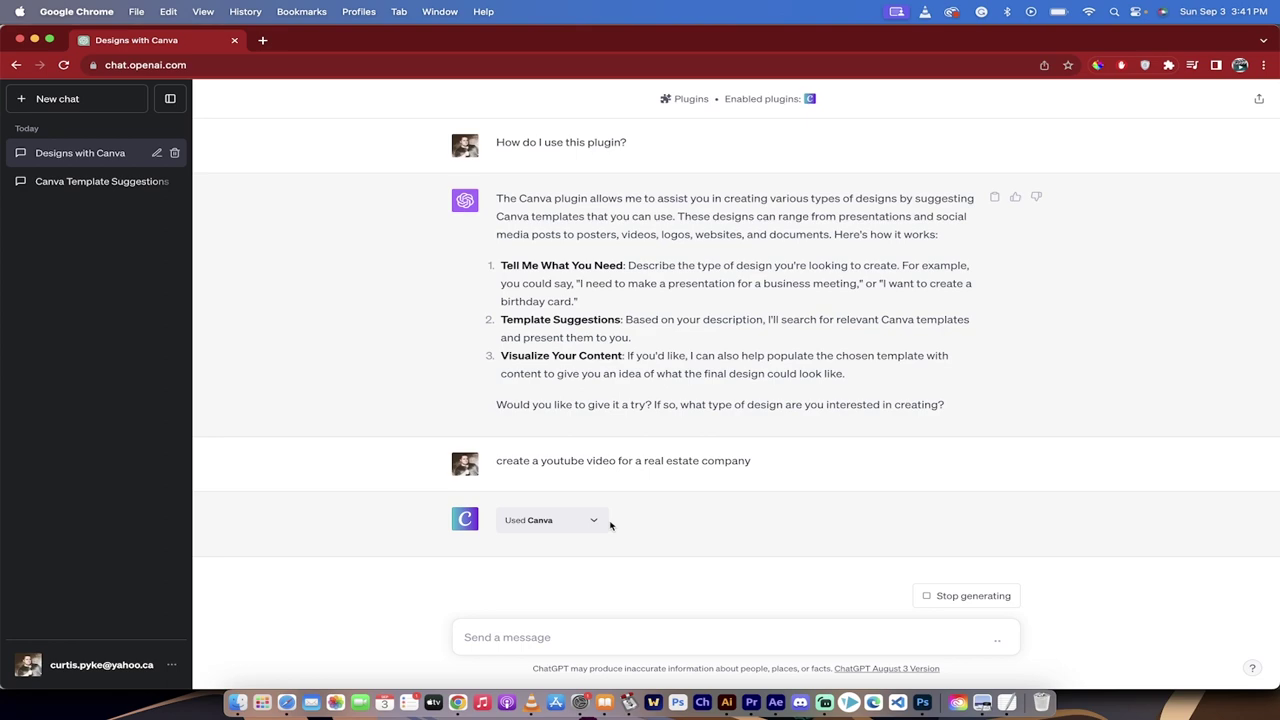
Inspect the request and response details of the 'Used Canva' call.
click(595, 520)
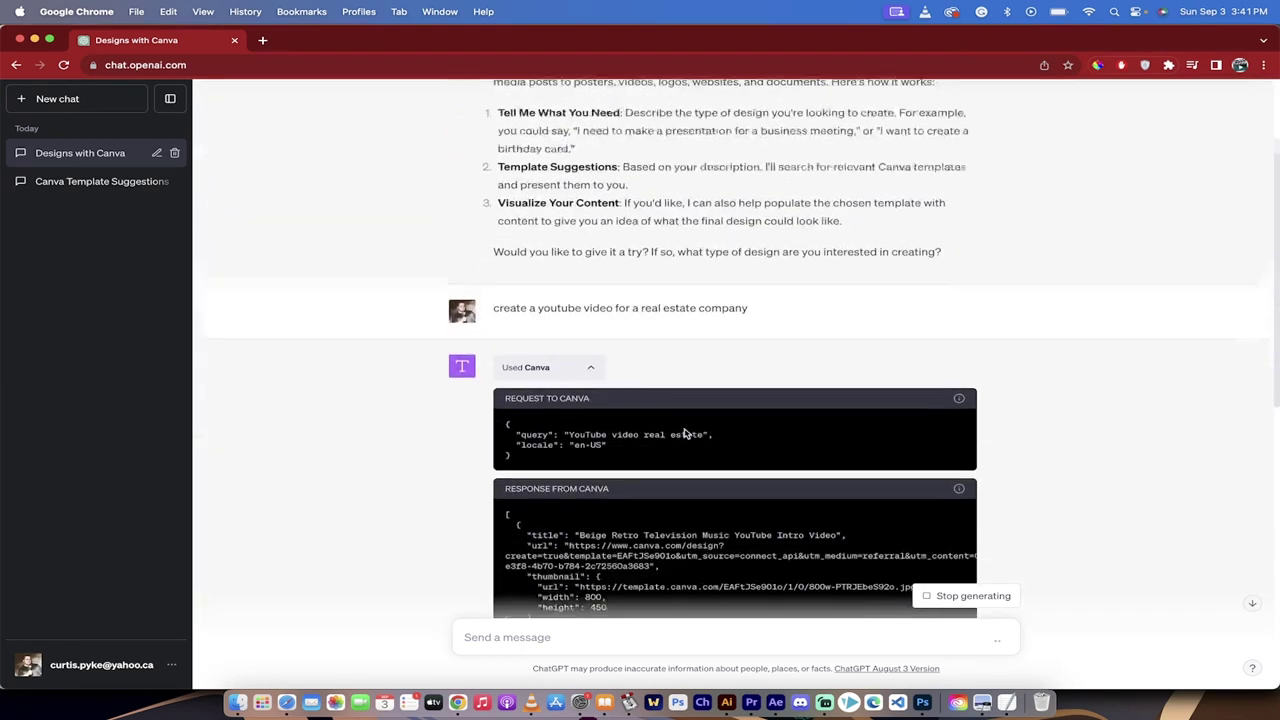
scroll(685, 432, down, 1)
scroll(608, 391, down, 3)
scroll(614, 400, down, 1)
scroll(640, 400, down, 1)
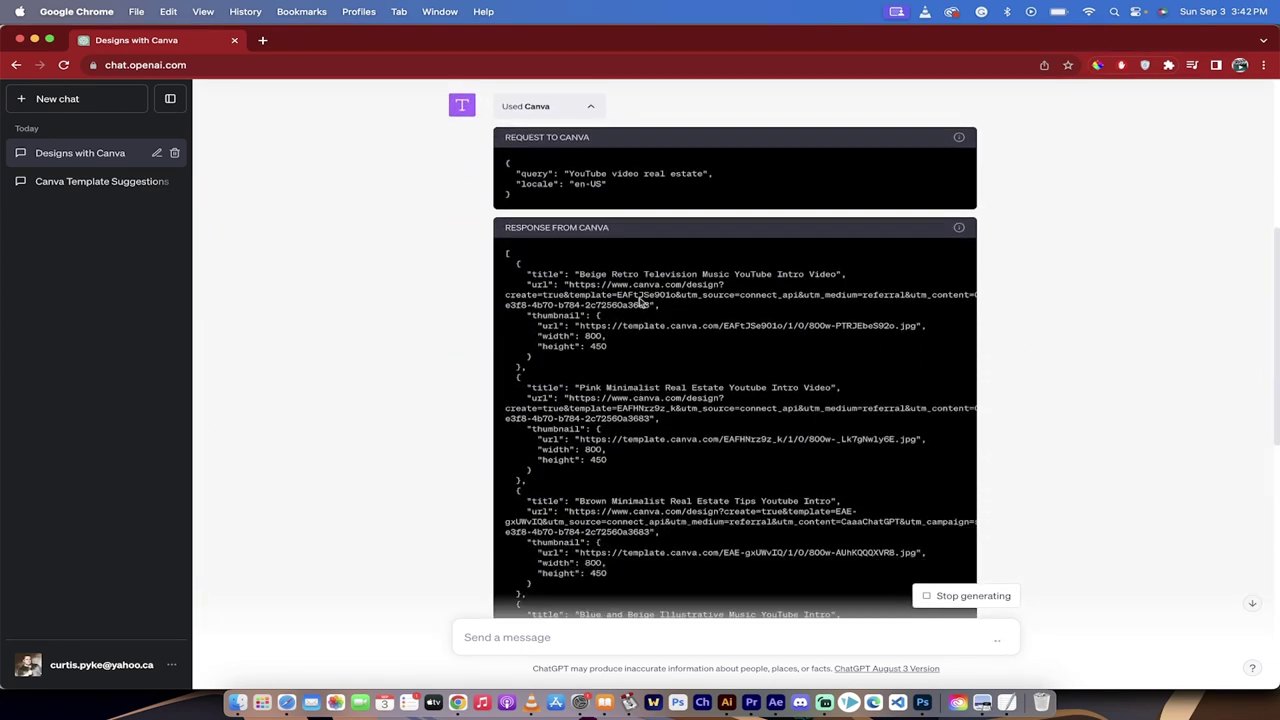
scroll(630, 300, up, 5)
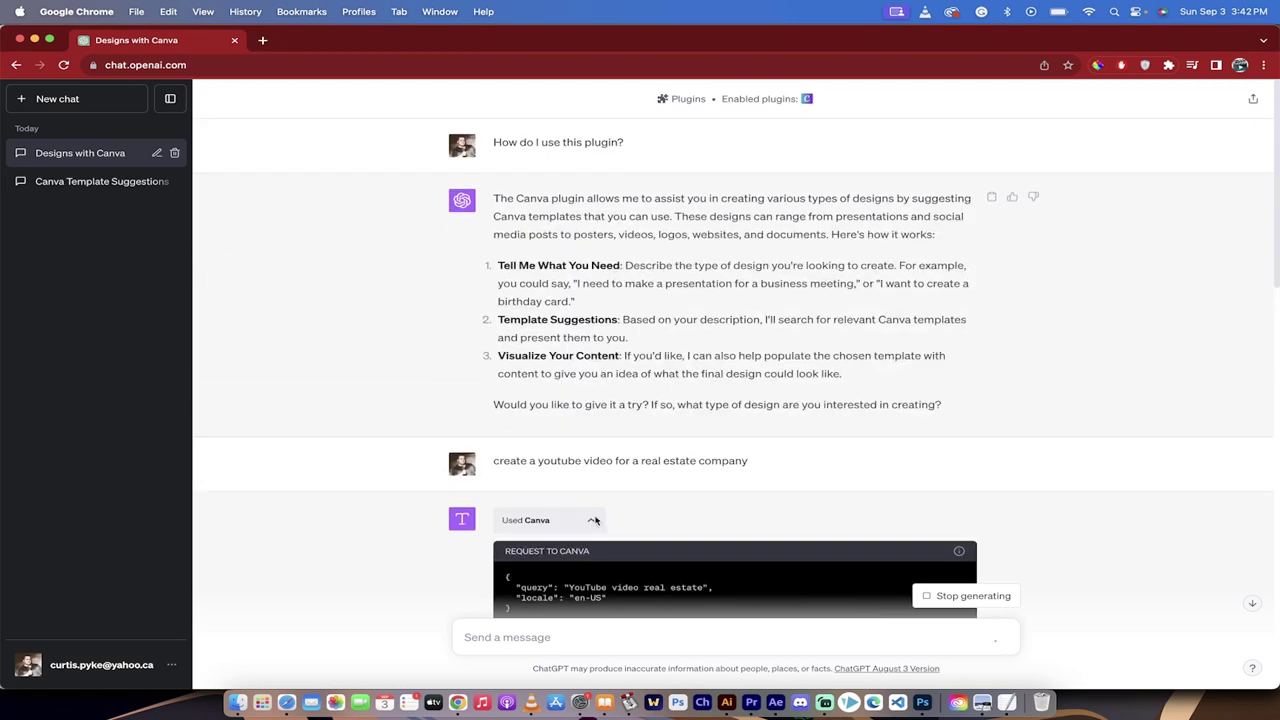
click(592, 520)
Scroll through the five suggested real-estate YouTube video templates.
scroll(720, 445, down, 3)
scroll(664, 392, down, 2)
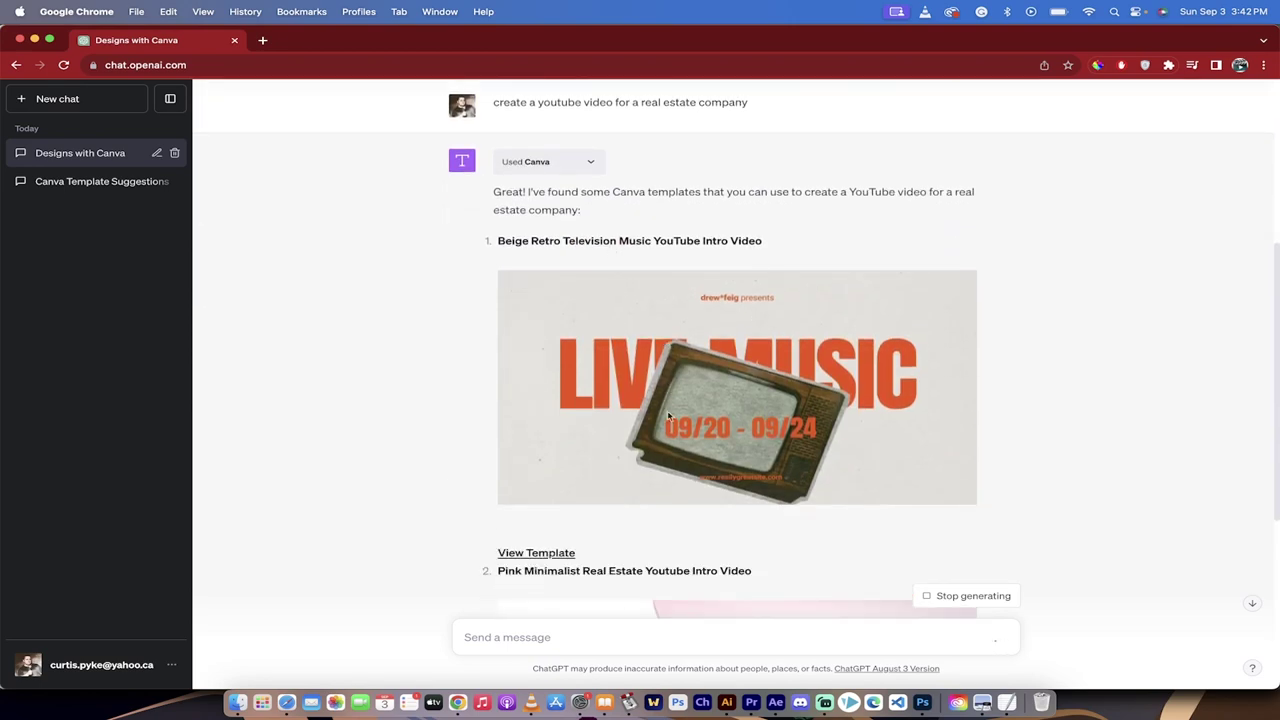
scroll(668, 416, down, 3)
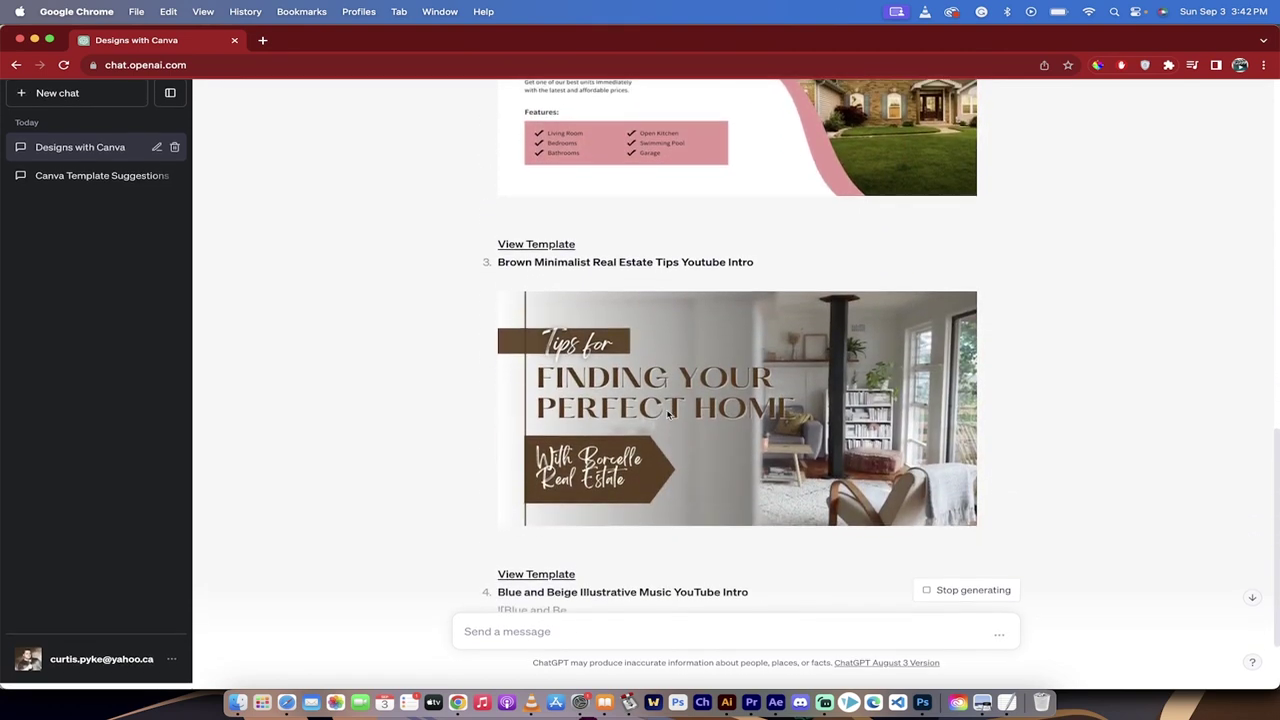
scroll(633, 385, up, 10)
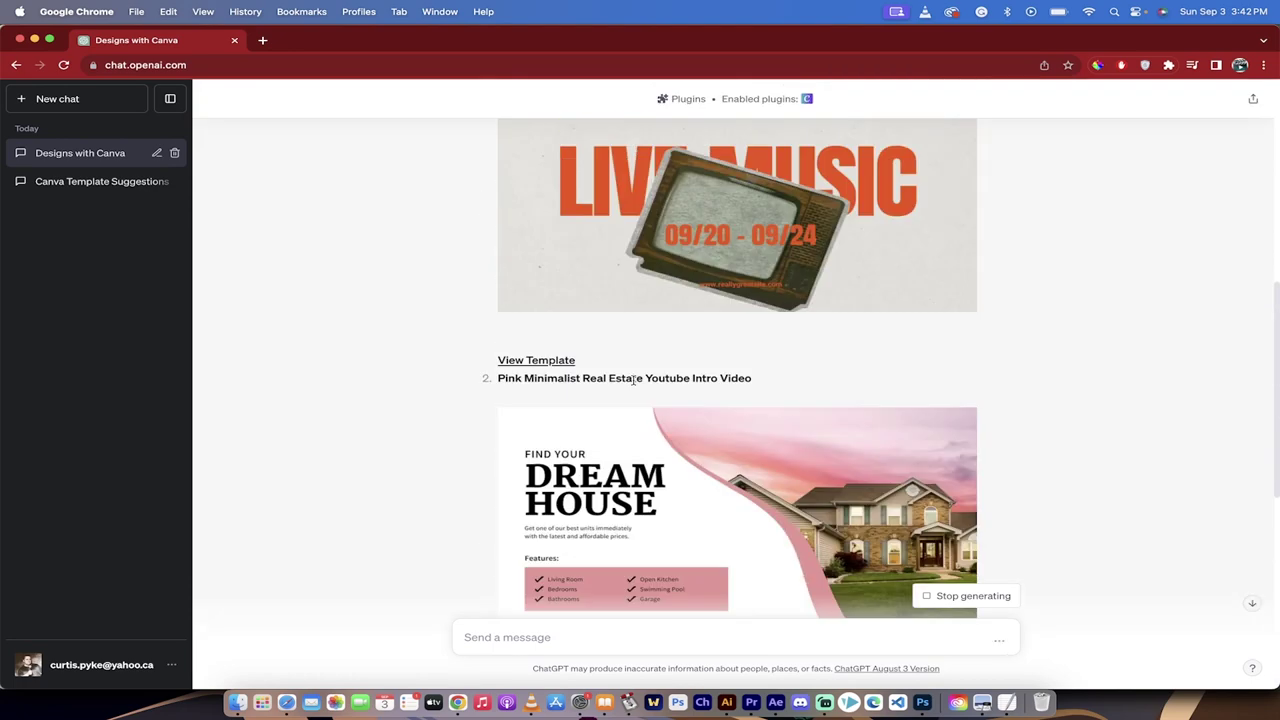
scroll(633, 385, up, 2)
scroll(633, 385, up, 2)
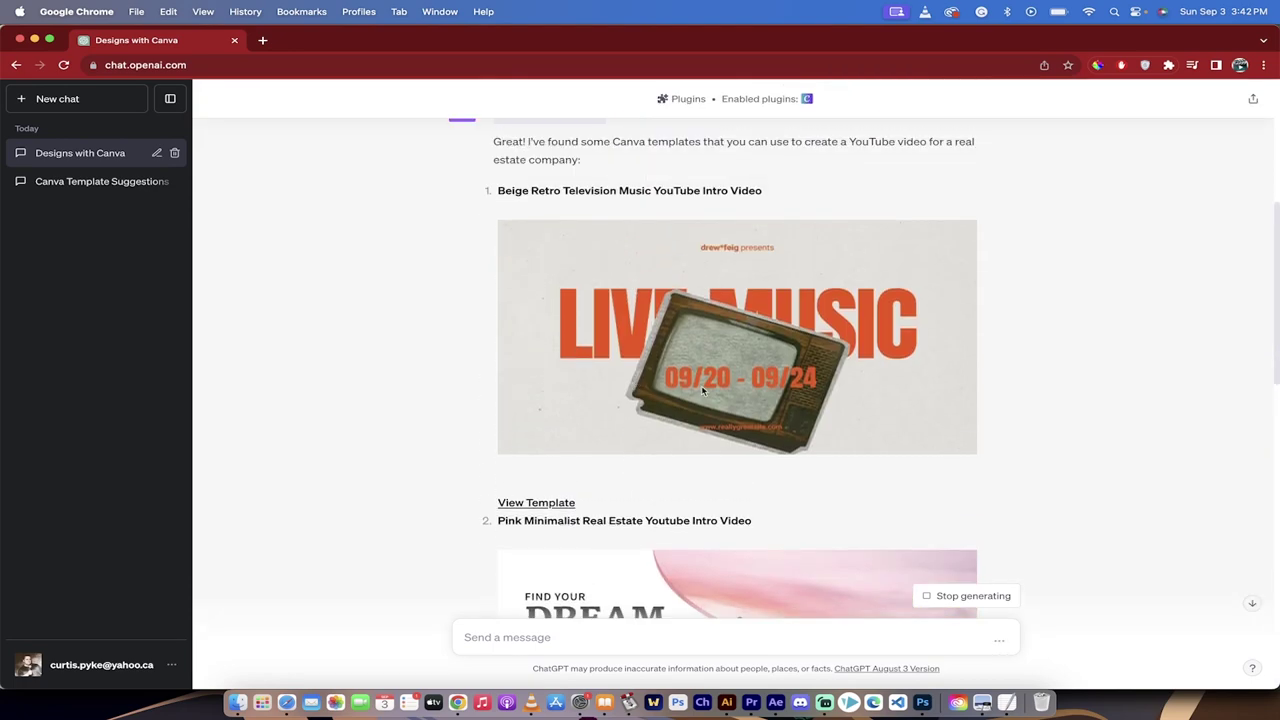
scroll(701, 385, down, 5)
scroll(701, 385, down, 5)
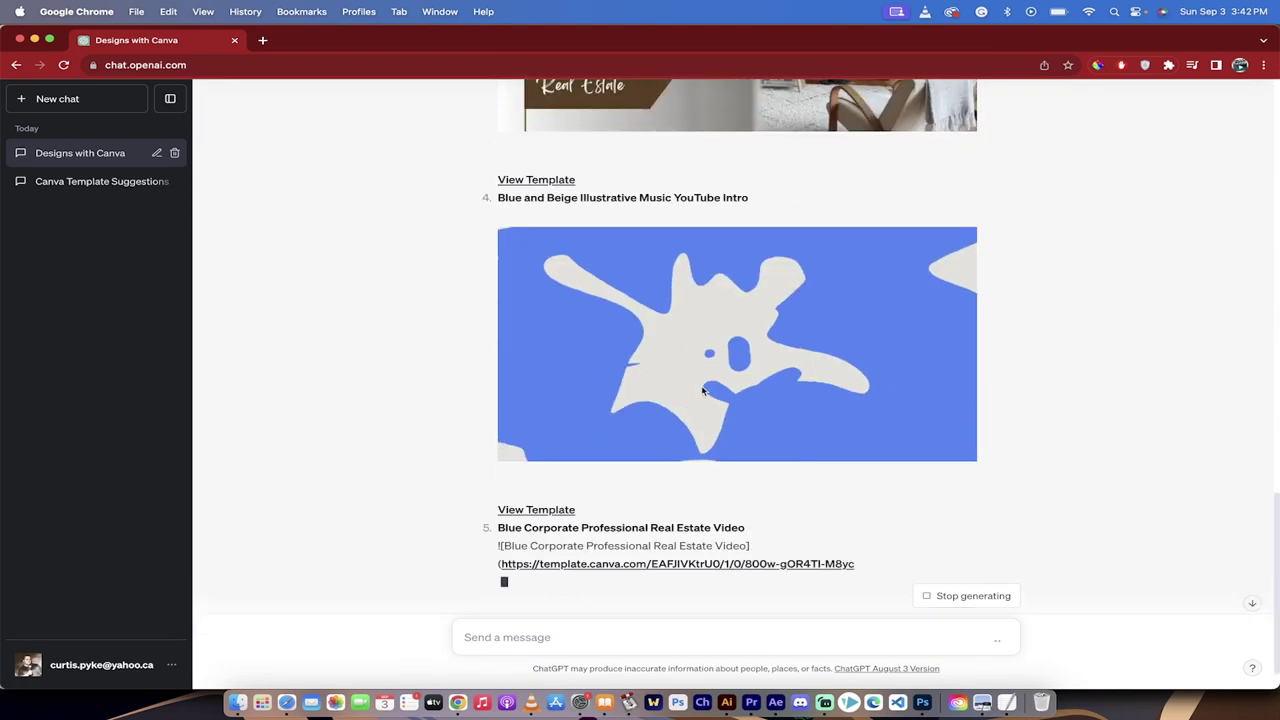
scroll(702, 390, down, 2)
scroll(702, 390, down, 3)
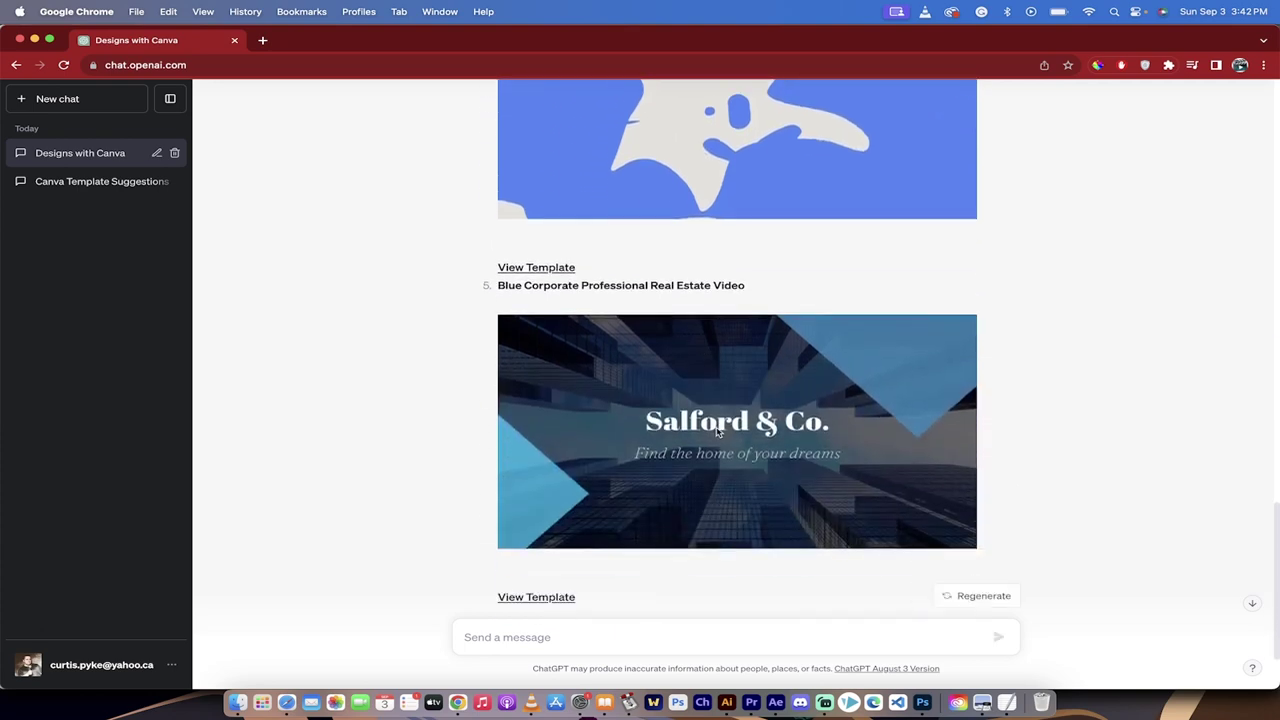
scroll(716, 430, up, 3)
scroll(716, 430, up, 3)
scroll(700, 425, up, 3)
scroll(683, 418, up, 2)
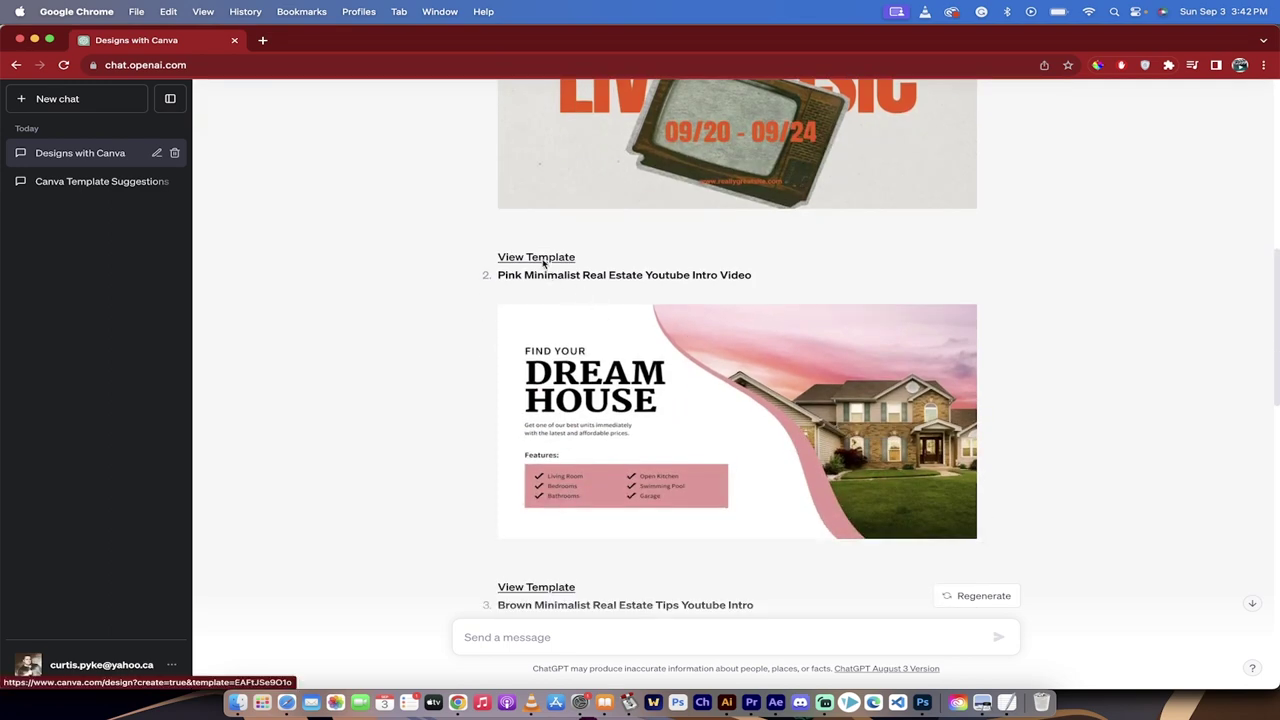
scroll(571, 434, down, 3)
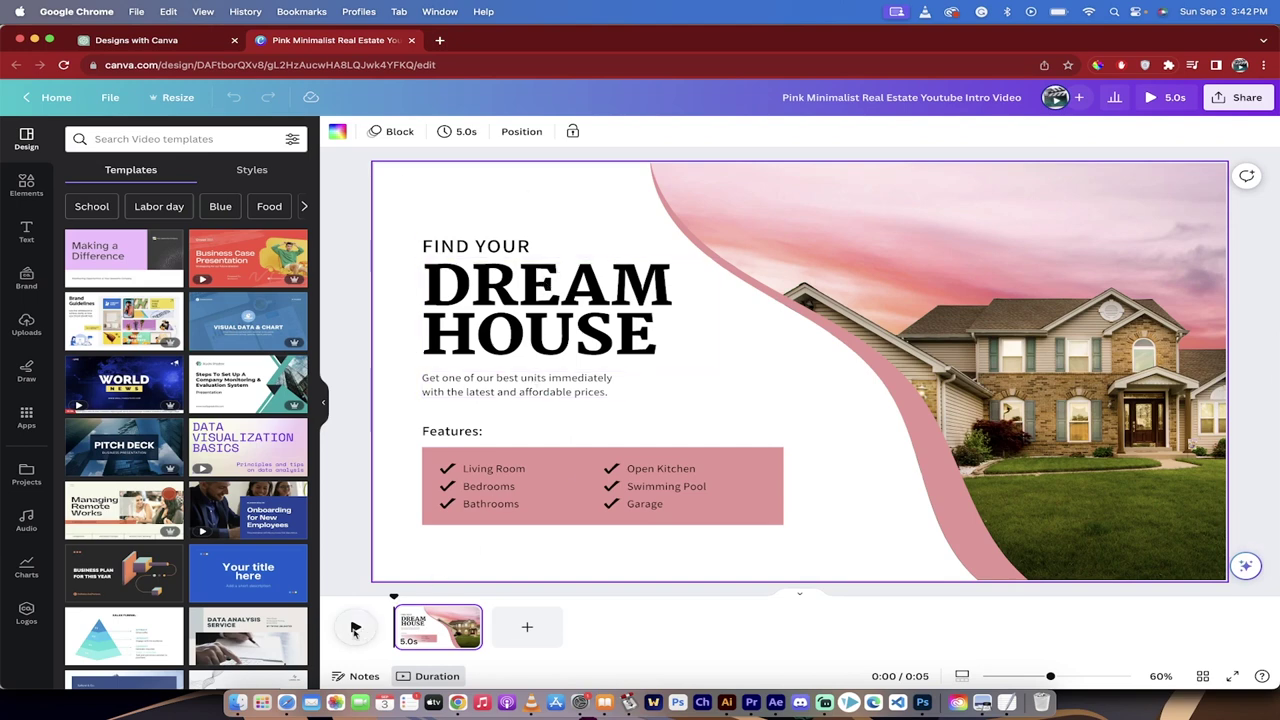
Preview the Pink Minimalist intro animation and select its Features and subtitle text.
click(356, 628)
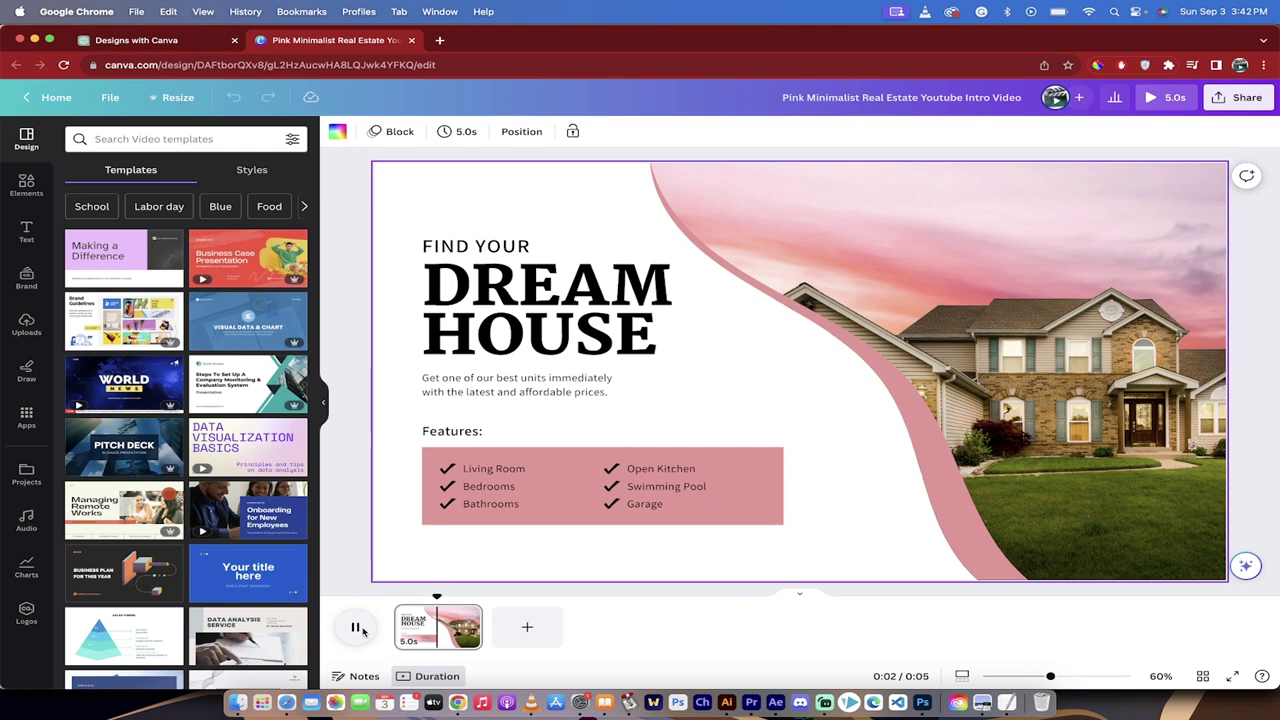
click(357, 628)
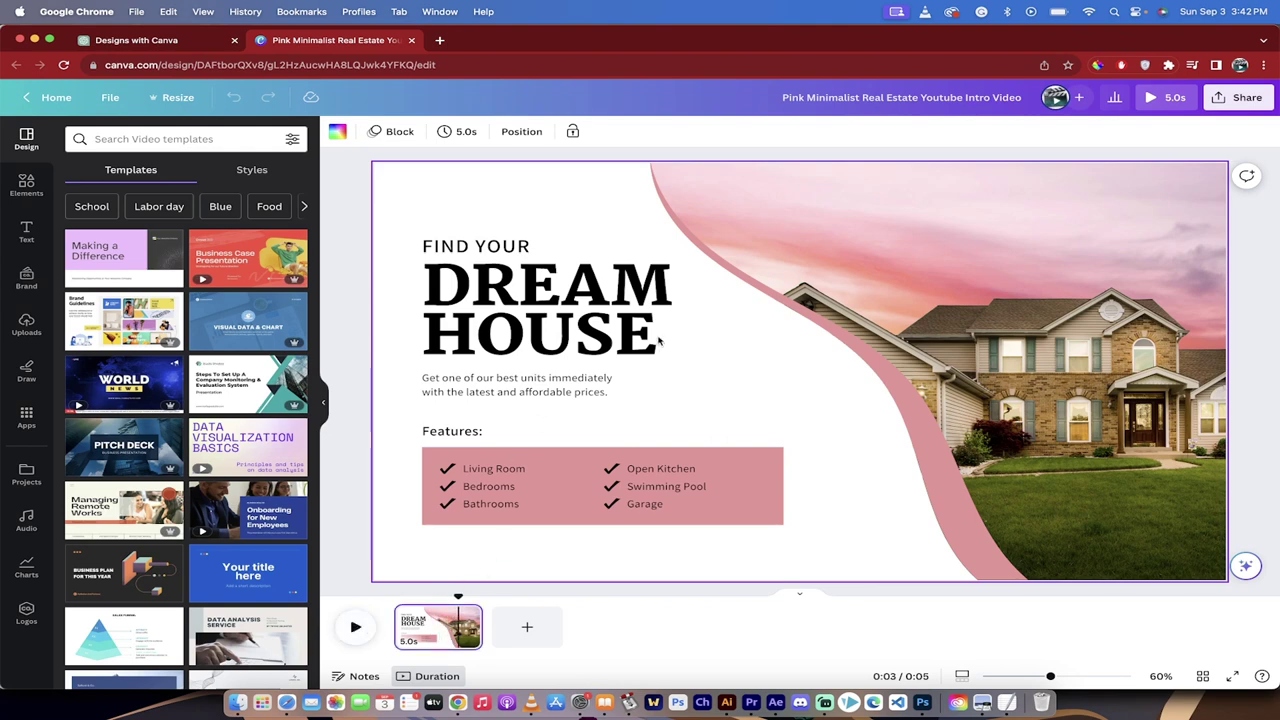
click(514, 472)
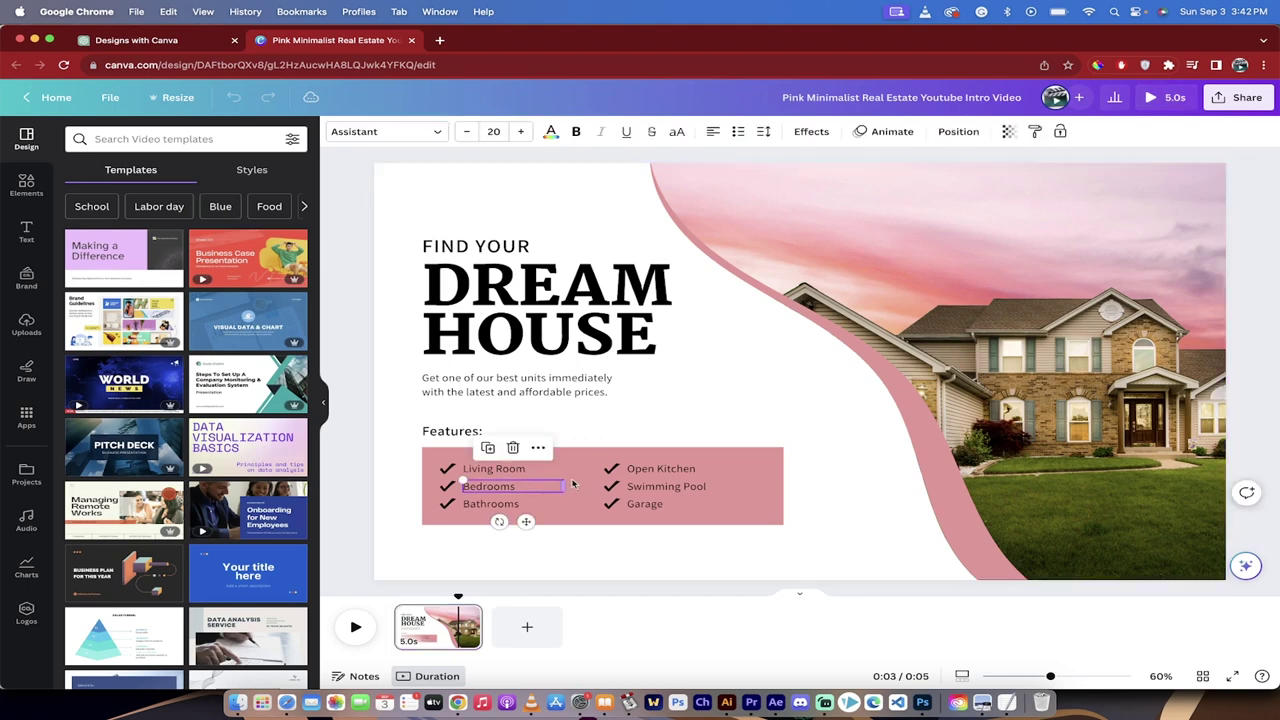
click(480, 335)
click(451, 390)
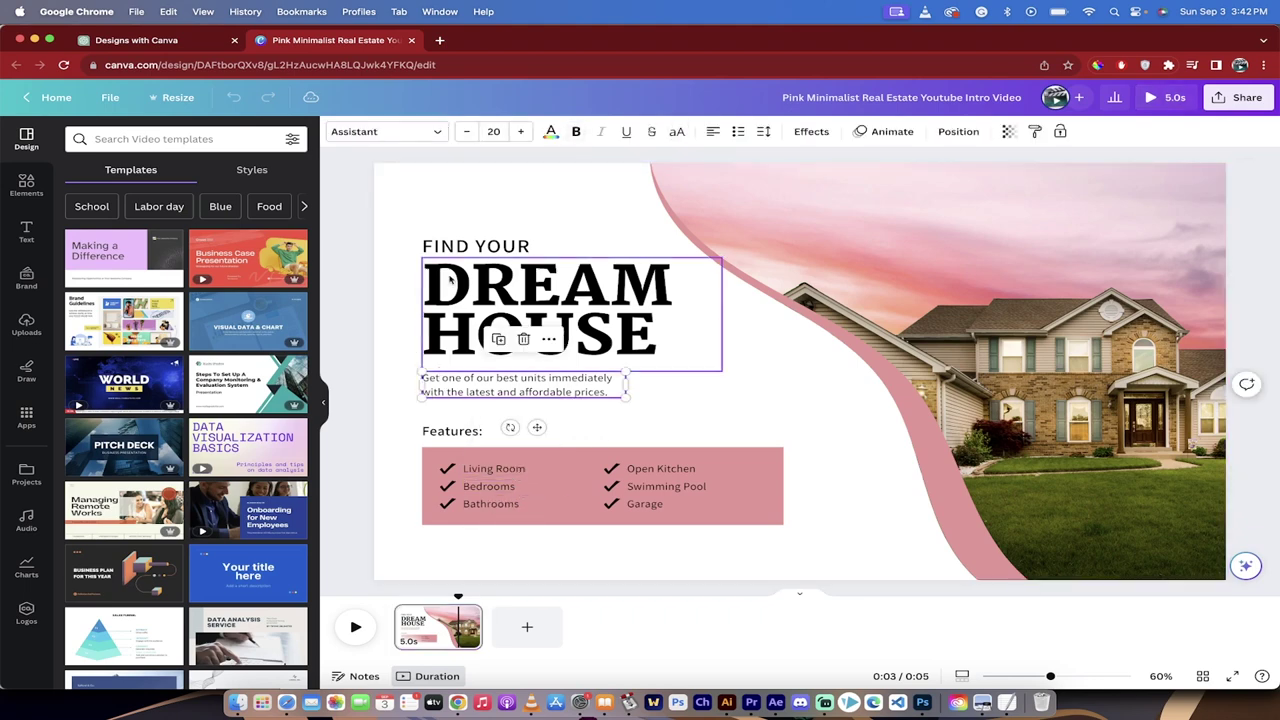
Edit the DREAM HOUSE subtitle, select the house photo, then go back to ChatGPT.
double_click(552, 385)
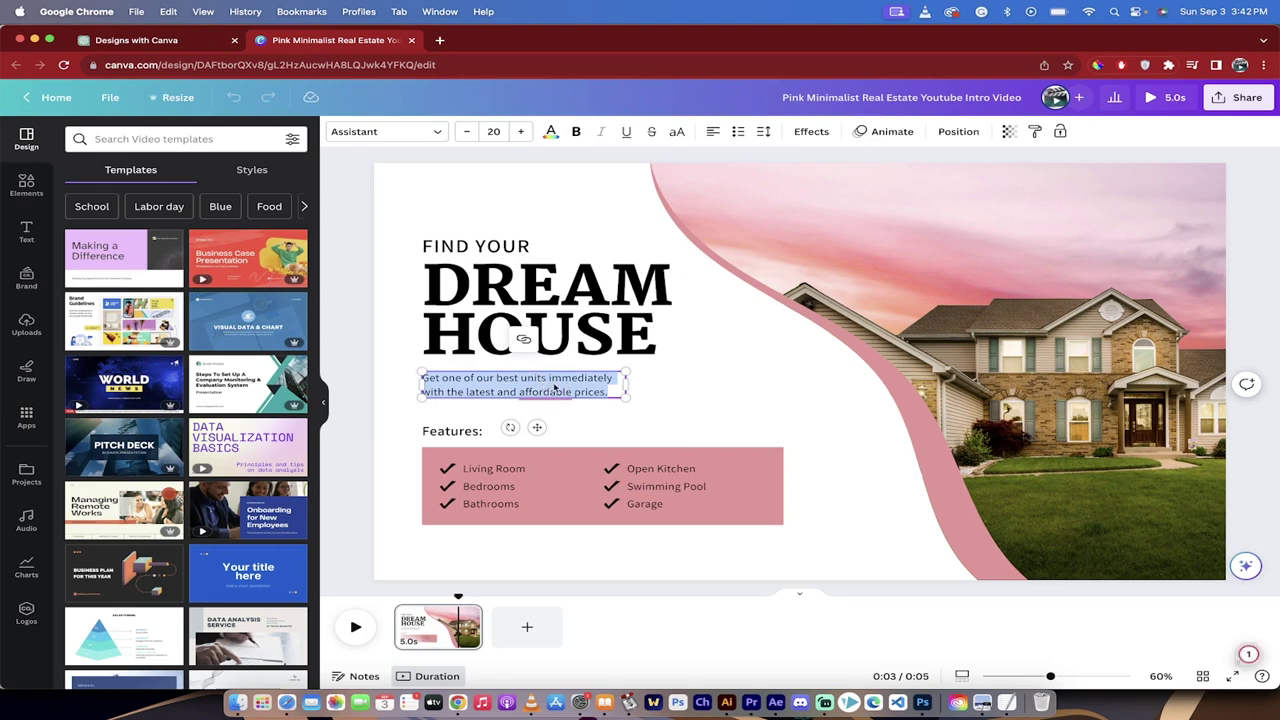
click(705, 382)
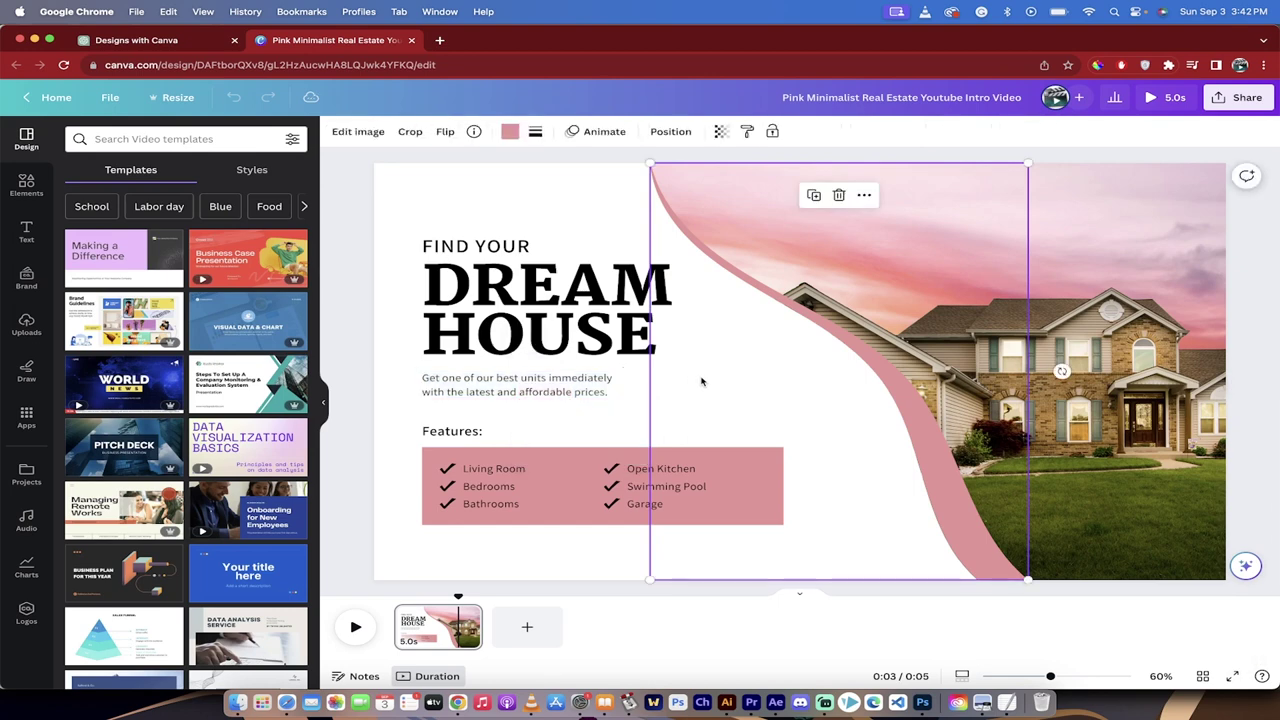
click(1259, 443)
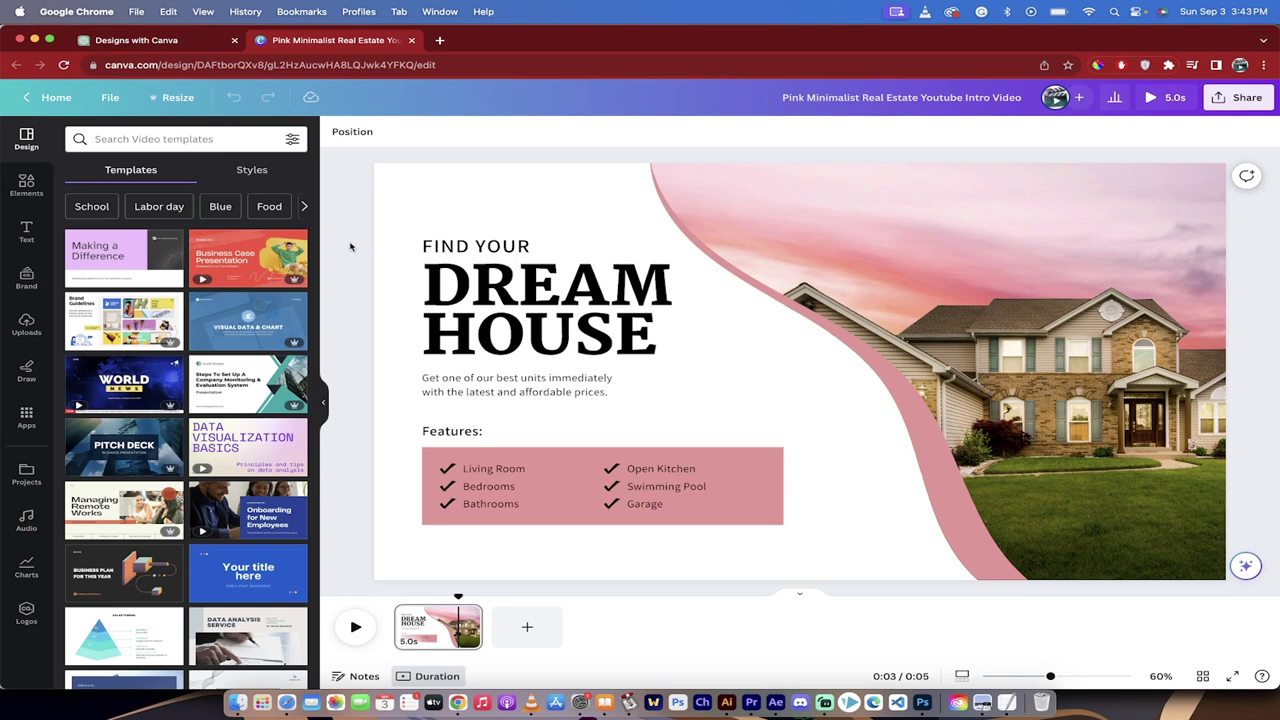
click(169, 40)
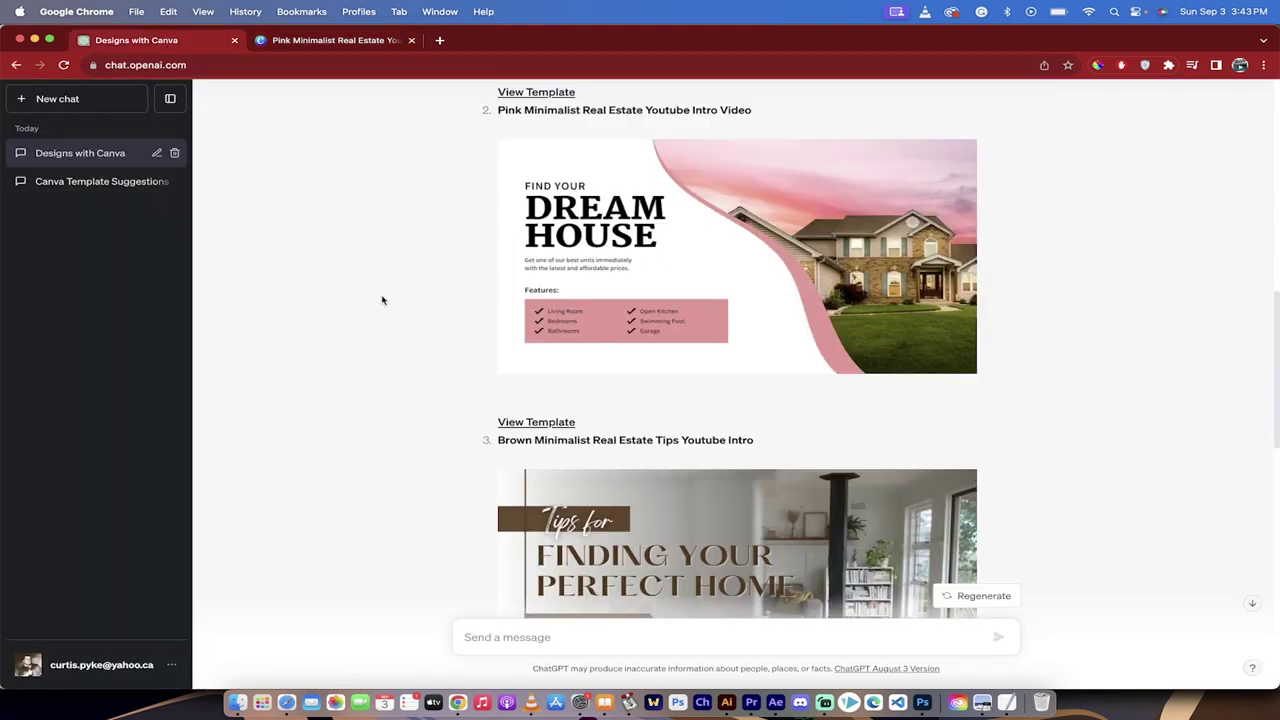